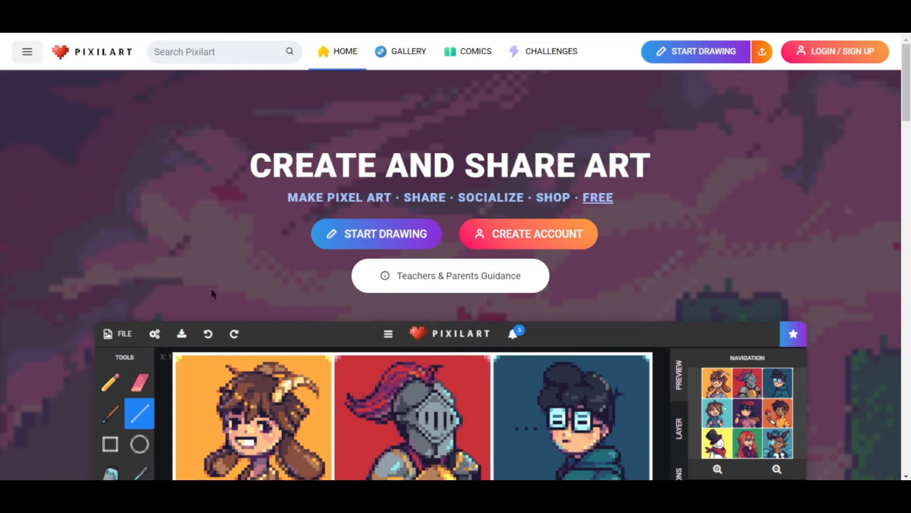
Look over the Pixilart home page and its sample editor artwork.
{"action": "scroll", "coordinate": [211, 256], "scroll_direction": "down", "scroll_amount": 4}
{"action": "scroll", "coordinate": [212, 287], "scroll_direction": "up", "scroll_amount": 4}
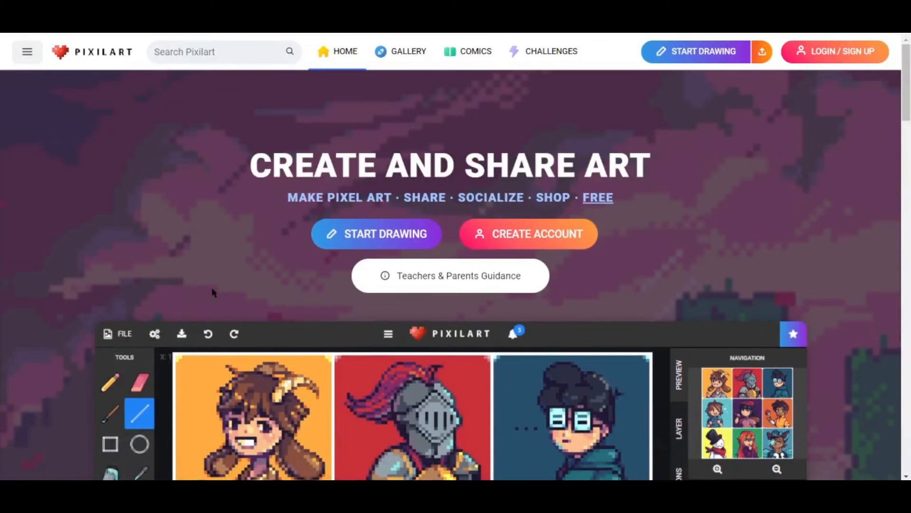
{"action": "scroll", "coordinate": [212, 286], "scroll_direction": "down", "scroll_amount": 14}
{"action": "scroll", "coordinate": [216, 295], "scroll_direction": "up", "scroll_amount": 15}
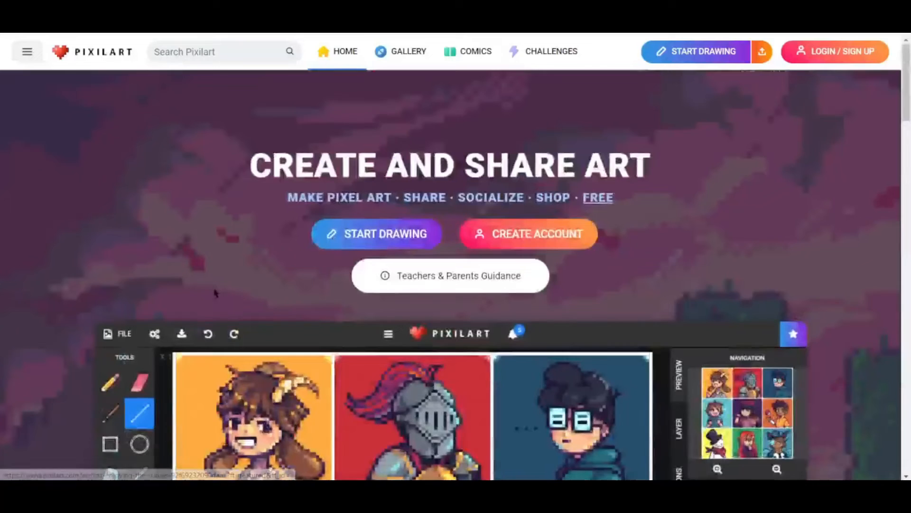
{"action": "scroll", "coordinate": [217, 302], "scroll_direction": "down", "scroll_amount": 1}
{"action": "scroll", "coordinate": [216, 303], "scroll_direction": "down", "scroll_amount": 4}
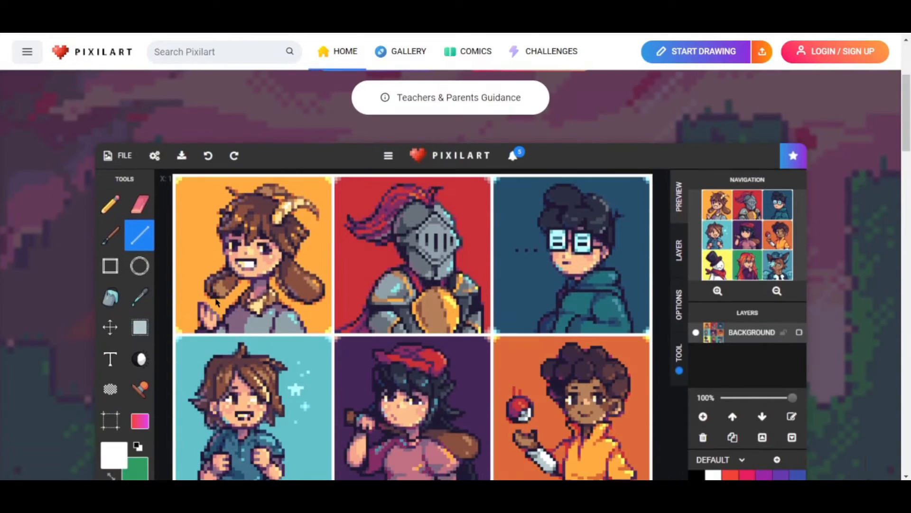
{"action": "scroll", "coordinate": [216, 303], "scroll_direction": "up", "scroll_amount": 3}
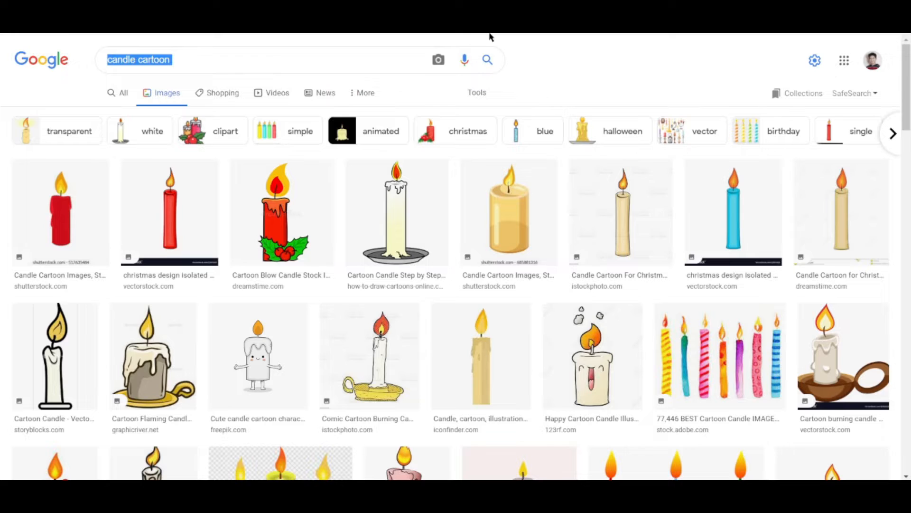
Browse the Google Images results for "candle cartoon" to find a suitable burning candle picture.
{"action": "scroll", "coordinate": [379, 345], "scroll_direction": "down", "scroll_amount": 1}
{"action": "scroll", "coordinate": [379, 345], "scroll_direction": "down", "scroll_amount": 8}
{"action": "scroll", "coordinate": [377, 344], "scroll_direction": "up", "scroll_amount": 8}
{"action": "scroll", "coordinate": [383, 382], "scroll_direction": "down", "scroll_amount": 5}
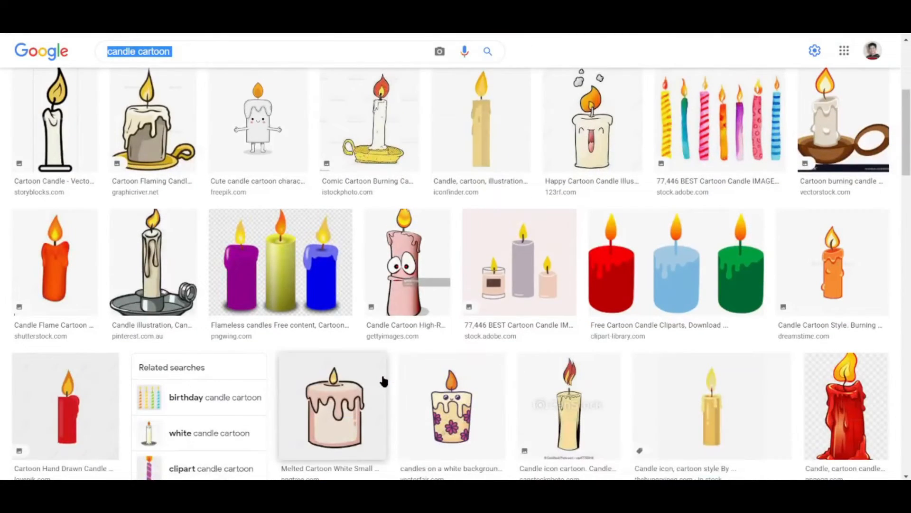
{"action": "scroll", "coordinate": [380, 380], "scroll_direction": "down", "scroll_amount": 5}
{"action": "left_click", "coordinate": [237, 54]}
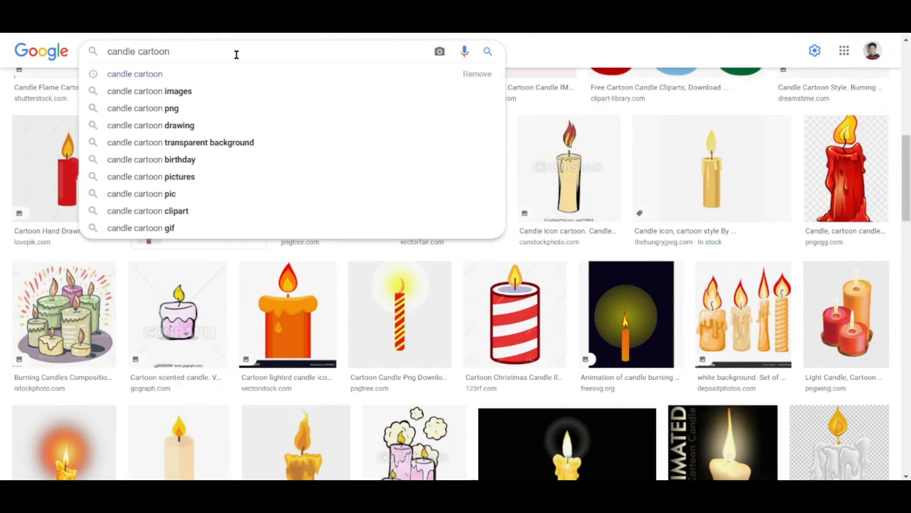
{"action": "left_click", "coordinate": [539, 57]}
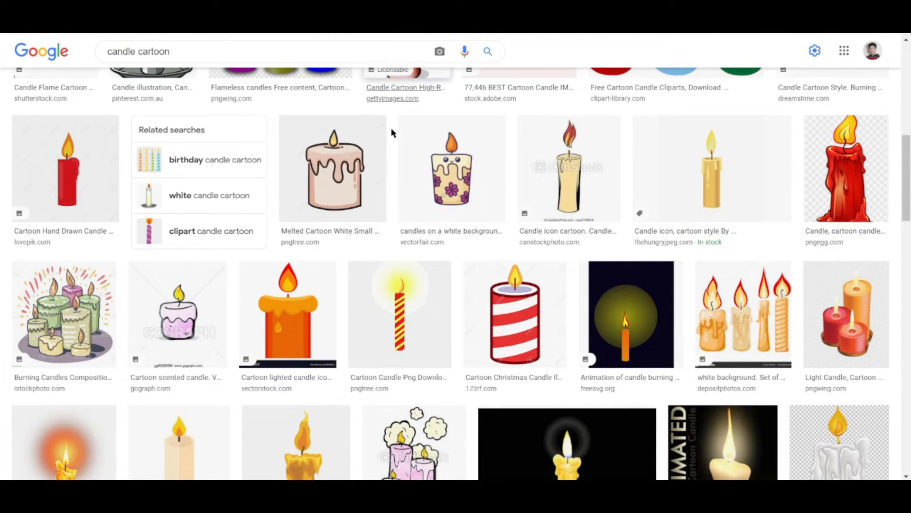
{"action": "scroll", "coordinate": [133, 229], "scroll_direction": "up", "scroll_amount": 7}
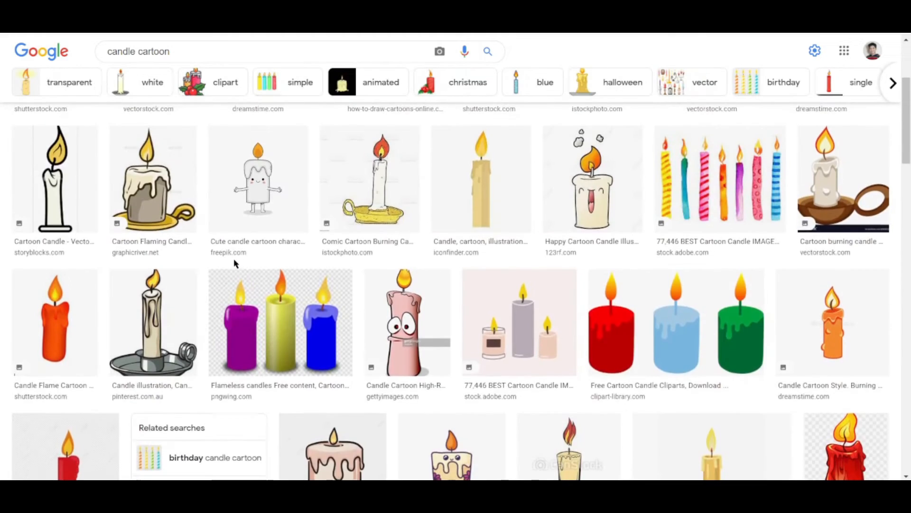
{"action": "scroll", "coordinate": [234, 258], "scroll_direction": "up", "scroll_amount": 3}
{"action": "scroll", "coordinate": [235, 259], "scroll_direction": "down", "scroll_amount": 6}
{"action": "scroll", "coordinate": [238, 256], "scroll_direction": "down", "scroll_amount": 6}
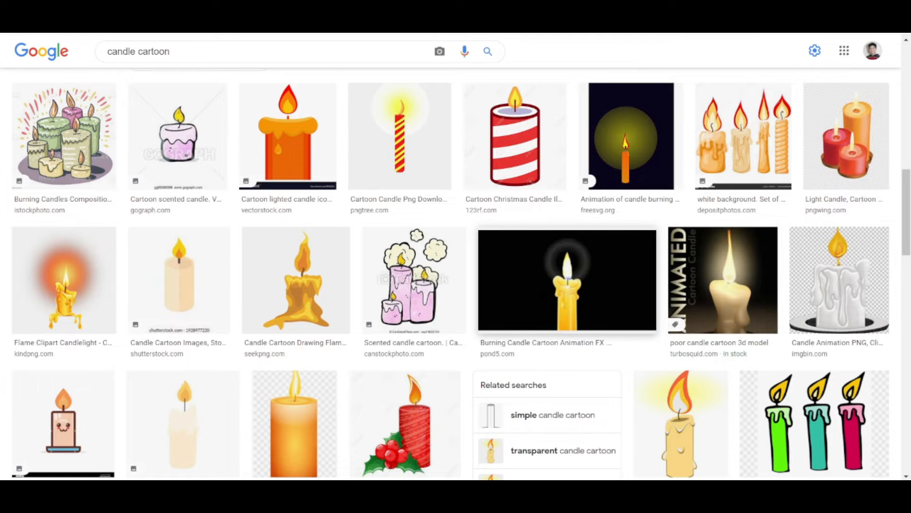
{"action": "scroll", "coordinate": [567, 280], "scroll_direction": "down", "scroll_amount": 3}
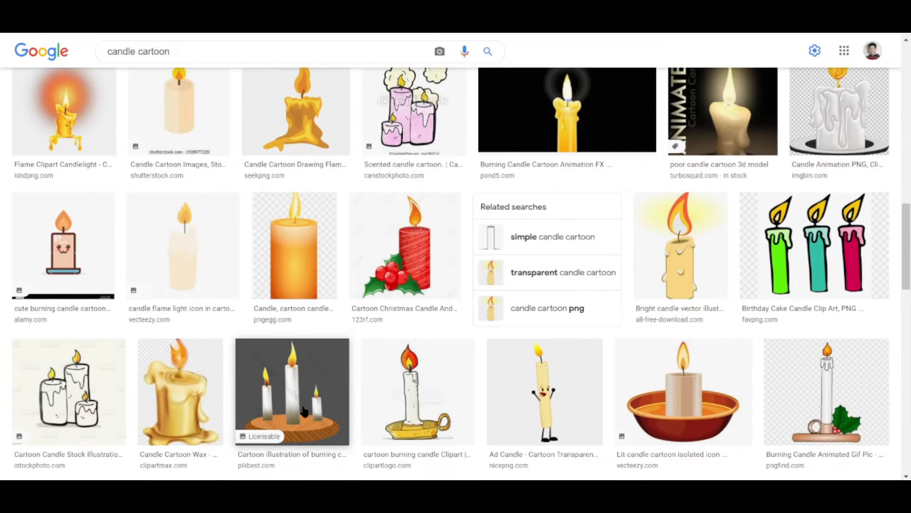
{"action": "scroll", "coordinate": [749, 254], "scroll_direction": "up", "scroll_amount": 4}
Save the Free SVG "Animation of candle burning" picture to Downloads as the PNG image CandleBurning-v2.
{"action": "left_click", "coordinate": [621, 215]}
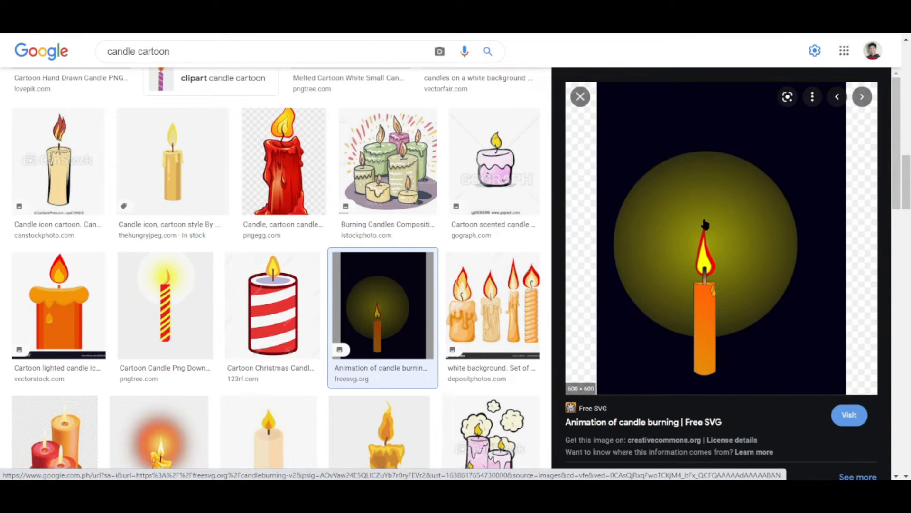
{"action": "right_click", "coordinate": [706, 223]}
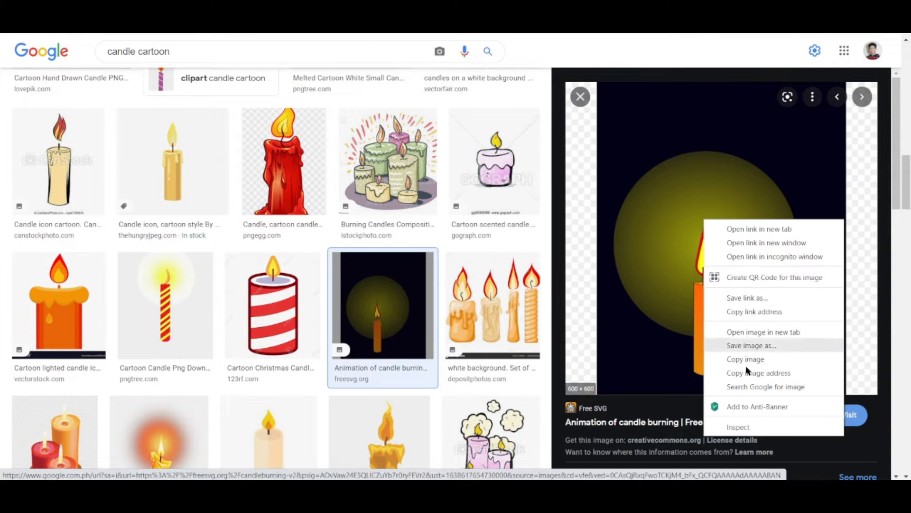
{"action": "left_click", "coordinate": [743, 345]}
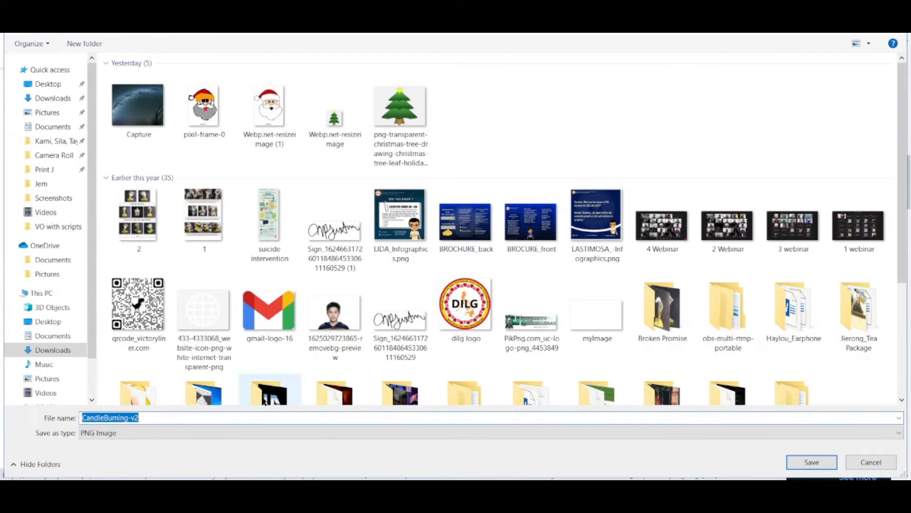
{"action": "left_click", "coordinate": [169, 428]}
{"action": "left_click", "coordinate": [145, 448]}
{"action": "left_click", "coordinate": [807, 464]}
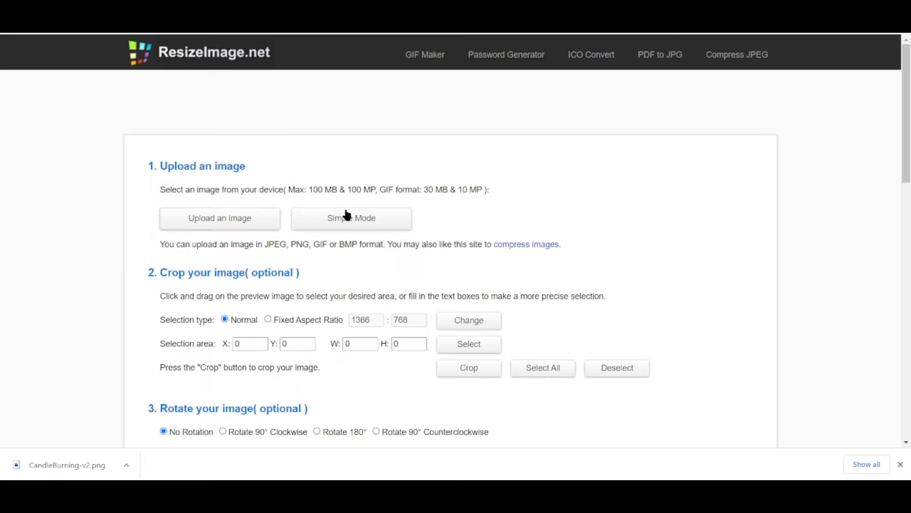
Upload the CandleBurning-v2 image to ResizeImage.net and check its preview.
{"action": "left_click", "coordinate": [227, 225]}
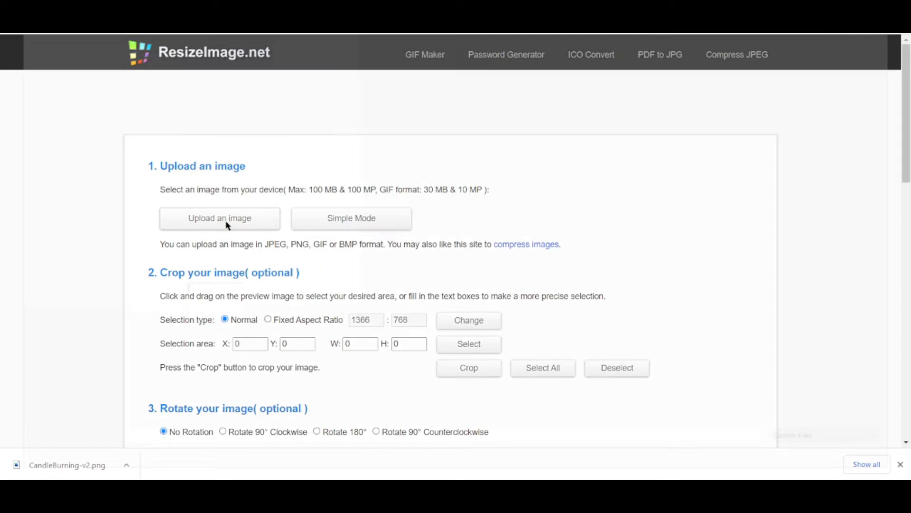
{"action": "left_click", "coordinate": [144, 124]}
{"action": "double_click", "coordinate": [145, 125]}
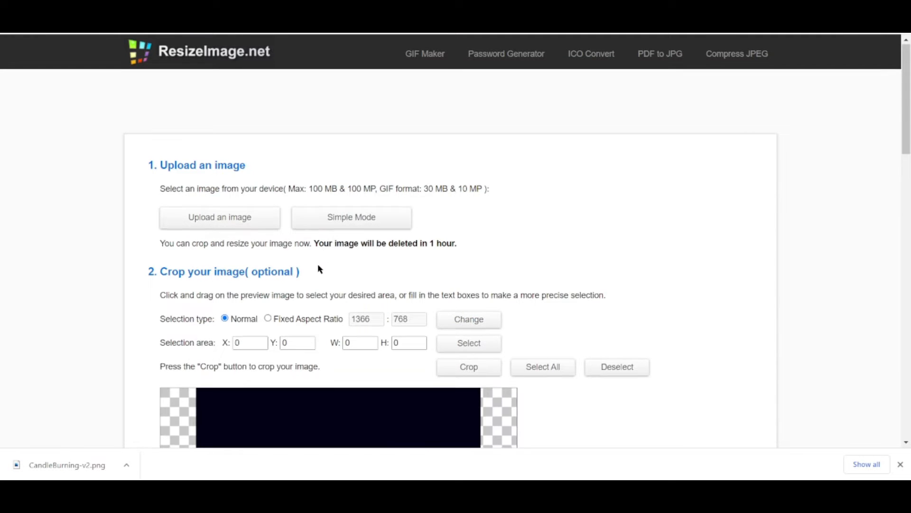
{"action": "scroll", "coordinate": [319, 269], "scroll_direction": "down", "scroll_amount": 7}
{"action": "scroll", "coordinate": [357, 314], "scroll_direction": "up", "scroll_amount": 4}
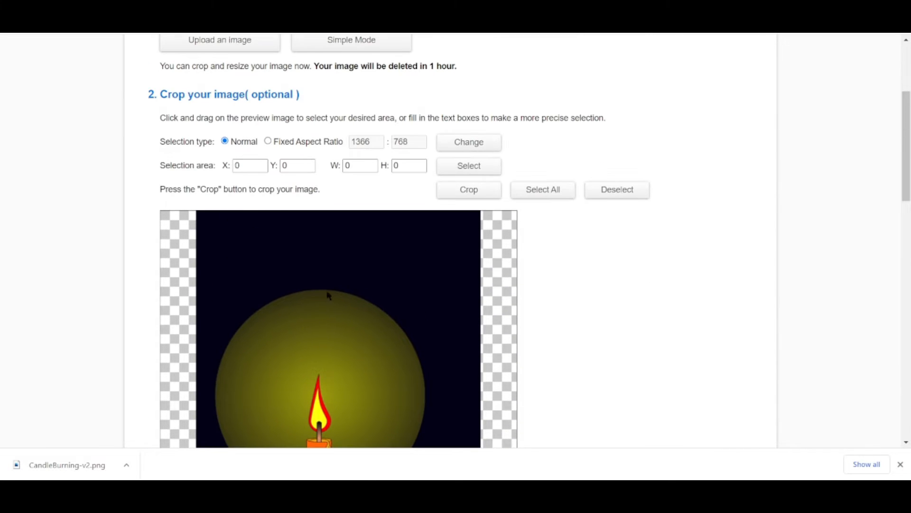
{"action": "scroll", "coordinate": [371, 303], "scroll_direction": "up", "scroll_amount": 4}
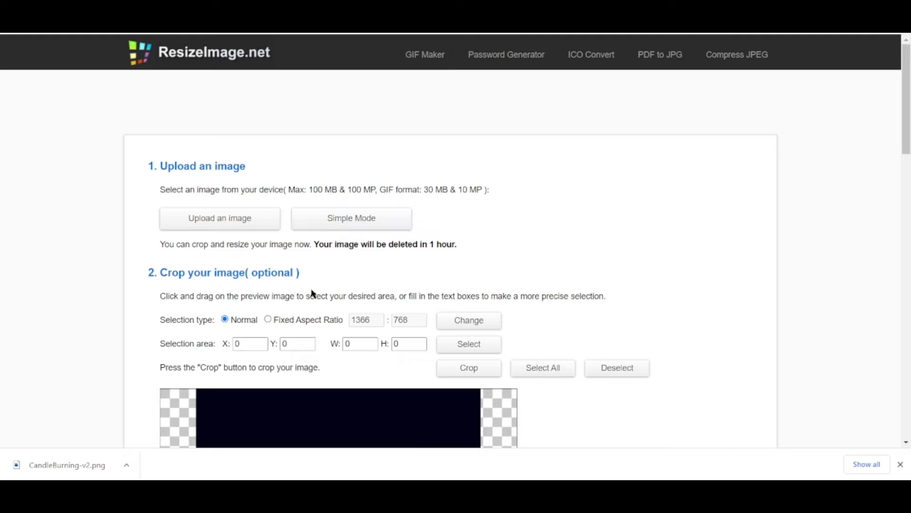
Turn off Keep Aspect Ratio and set the candle image's new size to 62 x 62 px.
{"action": "scroll", "coordinate": [312, 294], "scroll_direction": "down", "scroll_amount": 11}
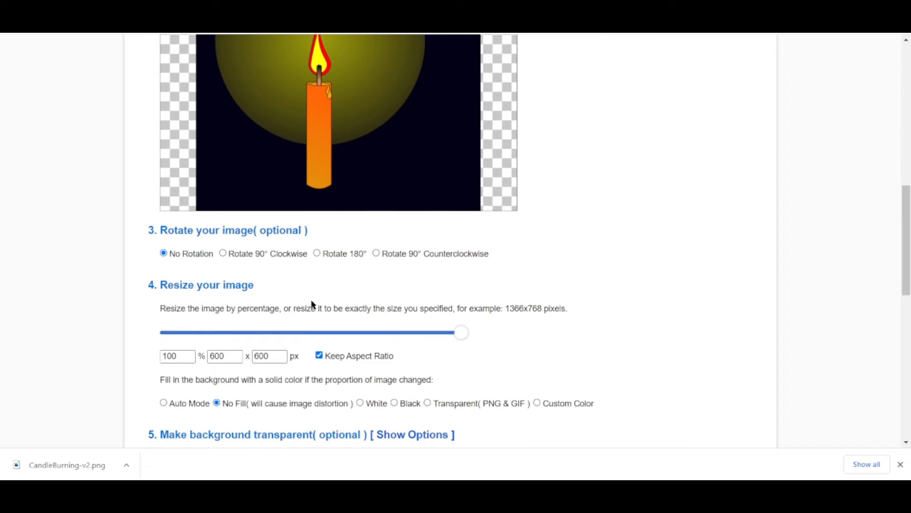
{"action": "left_click", "coordinate": [319, 356]}
{"action": "left_click", "coordinate": [241, 356]}
{"action": "key", "text": "BackSpace"}
{"action": "key", "text": "BackSpace"}
{"action": "key", "text": "BackSpace"}
{"action": "type", "text": "62"}
{"action": "left_click", "coordinate": [276, 359]}
{"action": "left_click", "coordinate": [561, 349]}
Review the image preview, resize values, output image format and optimization options.
{"action": "scroll", "coordinate": [479, 335], "scroll_direction": "up", "scroll_amount": 5}
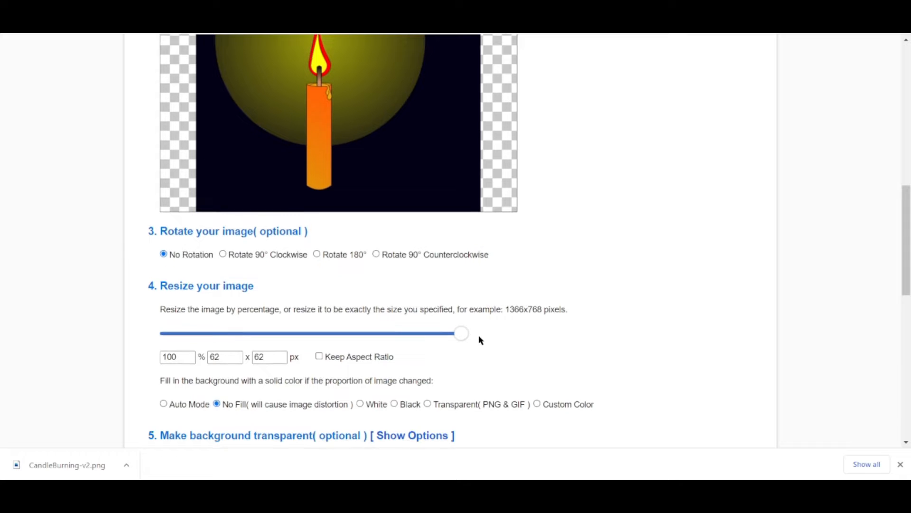
{"action": "scroll", "coordinate": [477, 338], "scroll_direction": "down", "scroll_amount": 5}
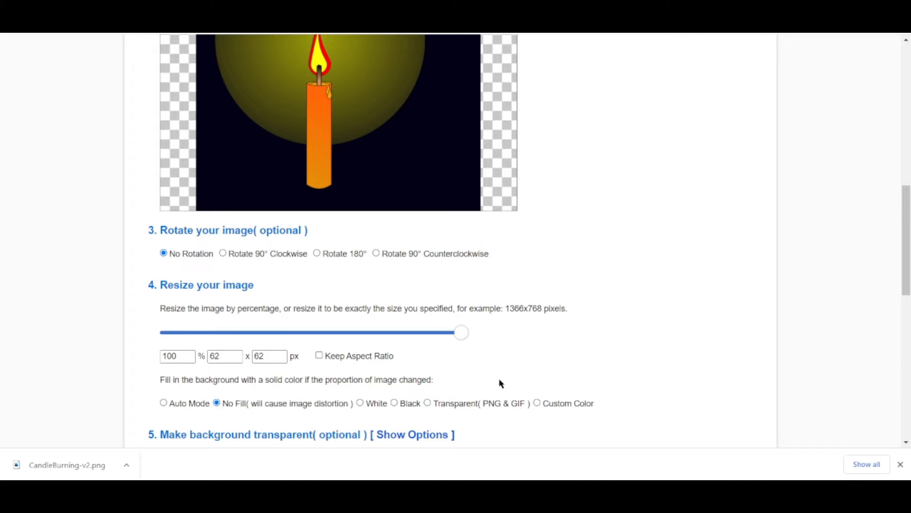
{"action": "scroll", "coordinate": [231, 413], "scroll_direction": "down", "scroll_amount": 3}
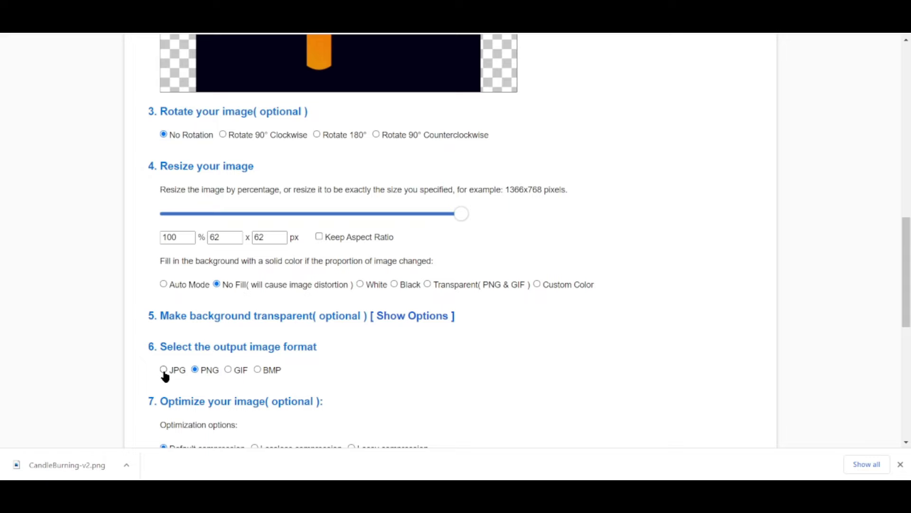
{"action": "scroll", "coordinate": [276, 374], "scroll_direction": "down", "scroll_amount": 3}
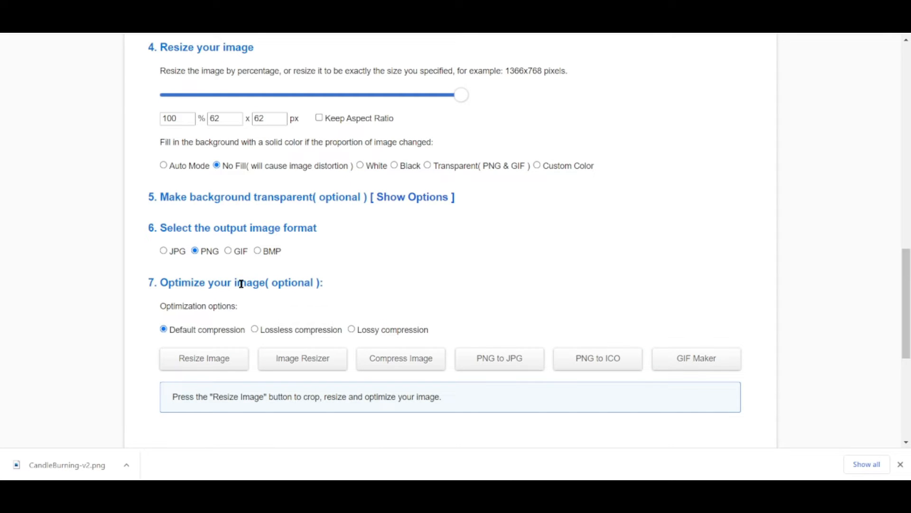
{"action": "scroll", "coordinate": [474, 342], "scroll_direction": "up", "scroll_amount": 4}
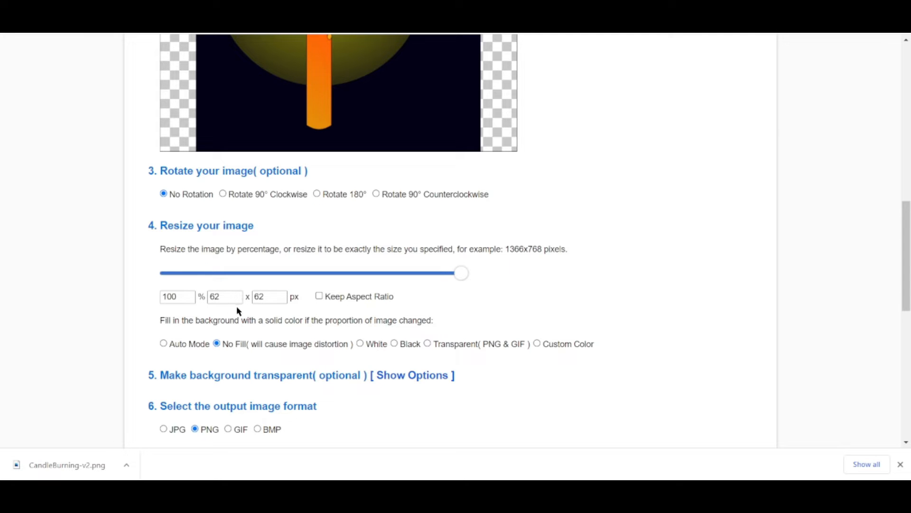
{"action": "scroll", "coordinate": [223, 349], "scroll_direction": "down", "scroll_amount": 6}
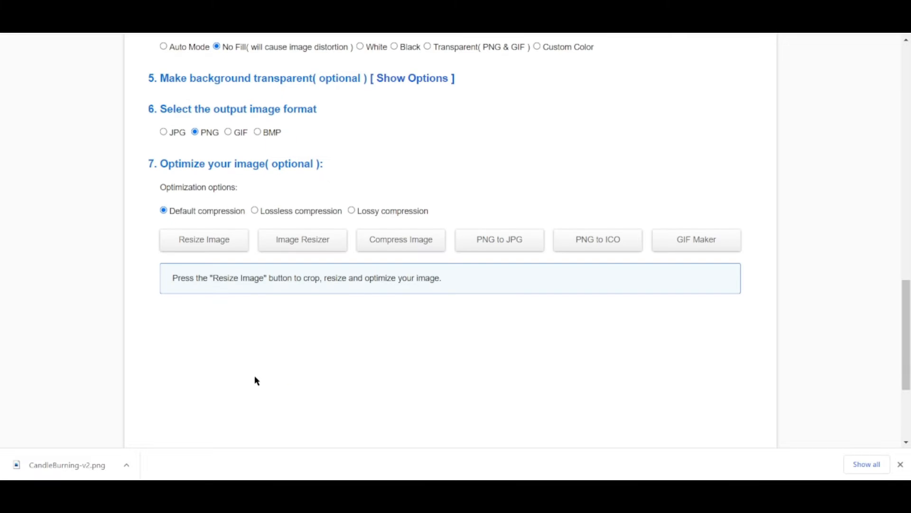
{"action": "scroll", "coordinate": [575, 263], "scroll_direction": "up", "scroll_amount": 5}
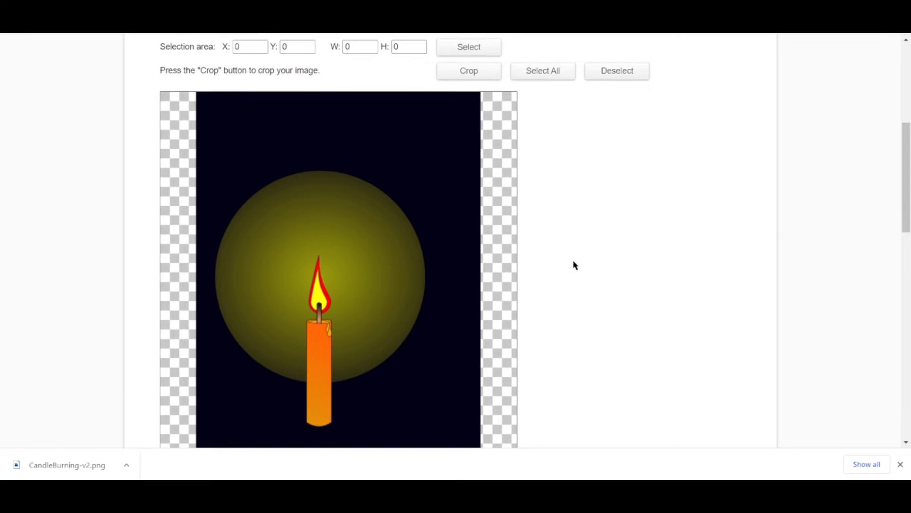
Resize the candle image with the chosen settings and download the resized copy.
{"action": "scroll", "coordinate": [577, 268], "scroll_direction": "down", "scroll_amount": 6}
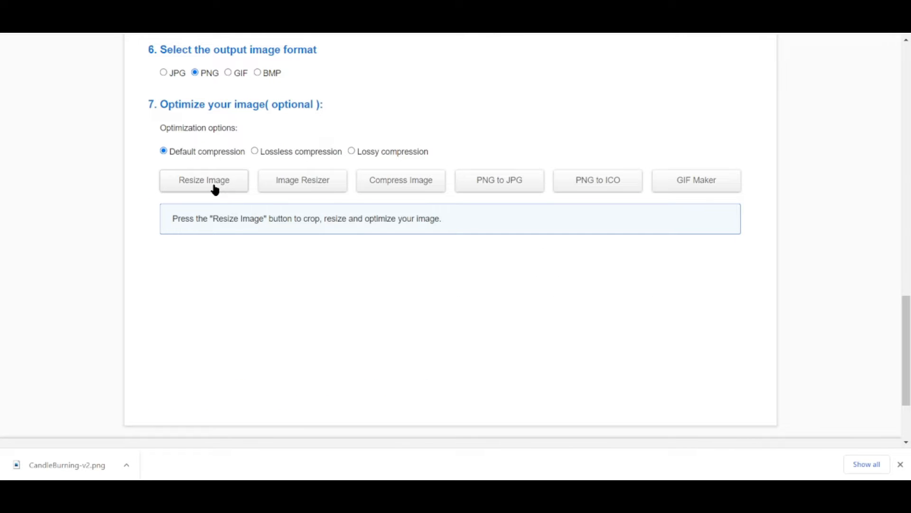
{"action": "left_click", "coordinate": [215, 190]}
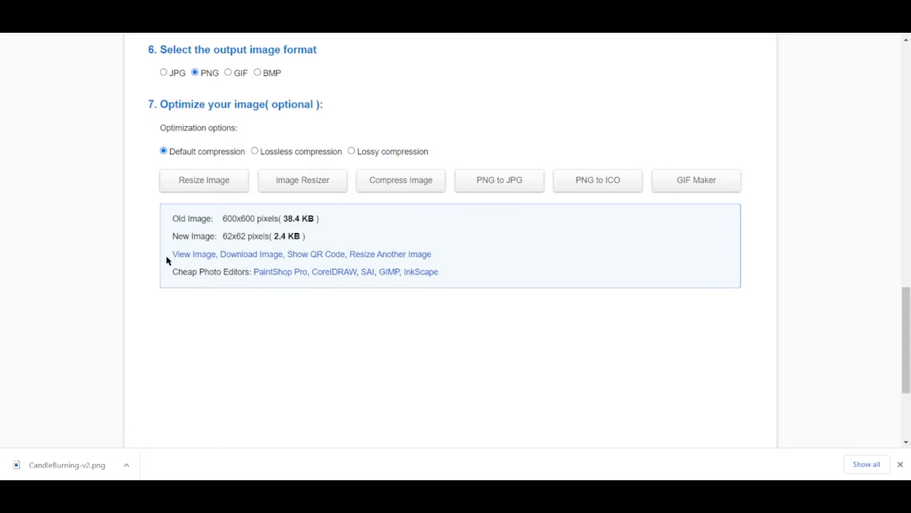
{"action": "left_click", "coordinate": [247, 256]}
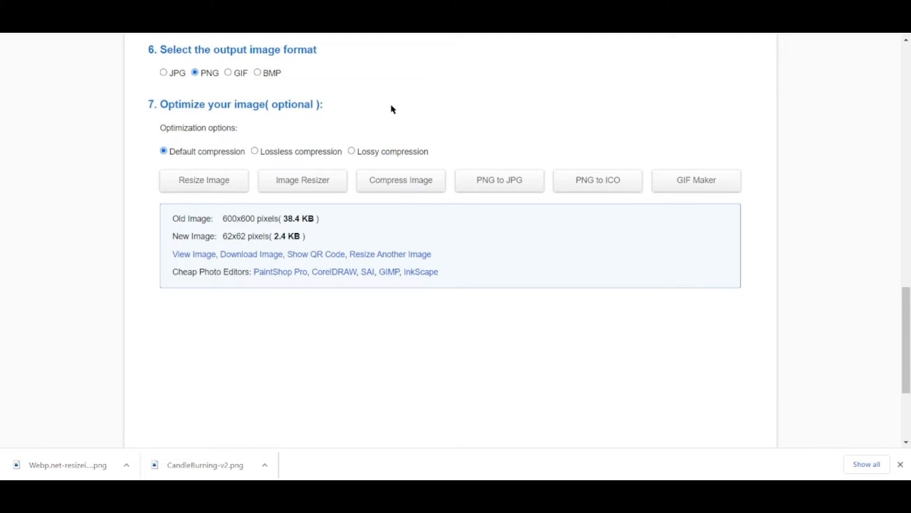
Switch to Pixilart and start a new blank drawing of 100 x 100 px.
{"action": "left_click", "coordinate": [370, 7]}
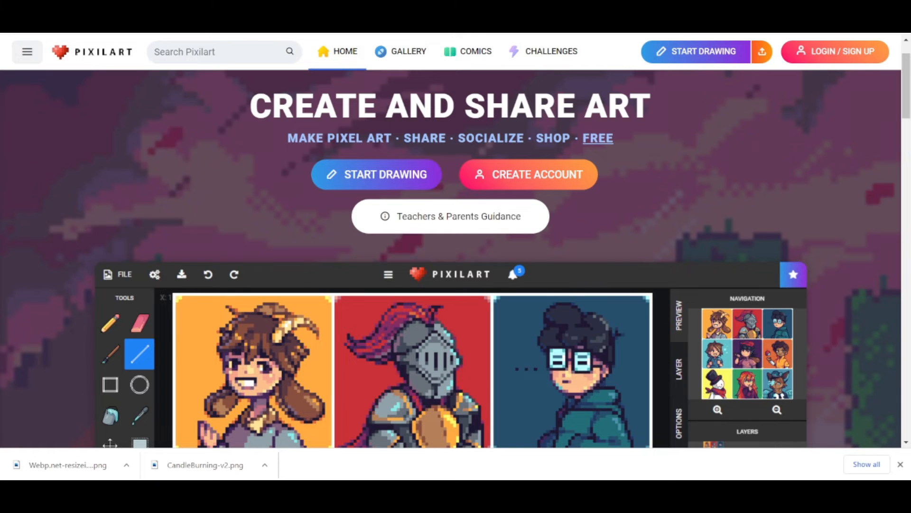
{"action": "scroll", "coordinate": [531, 238], "scroll_direction": "down", "scroll_amount": 6}
{"action": "scroll", "coordinate": [777, 53], "scroll_direction": "up", "scroll_amount": 7}
{"action": "left_click", "coordinate": [706, 56]}
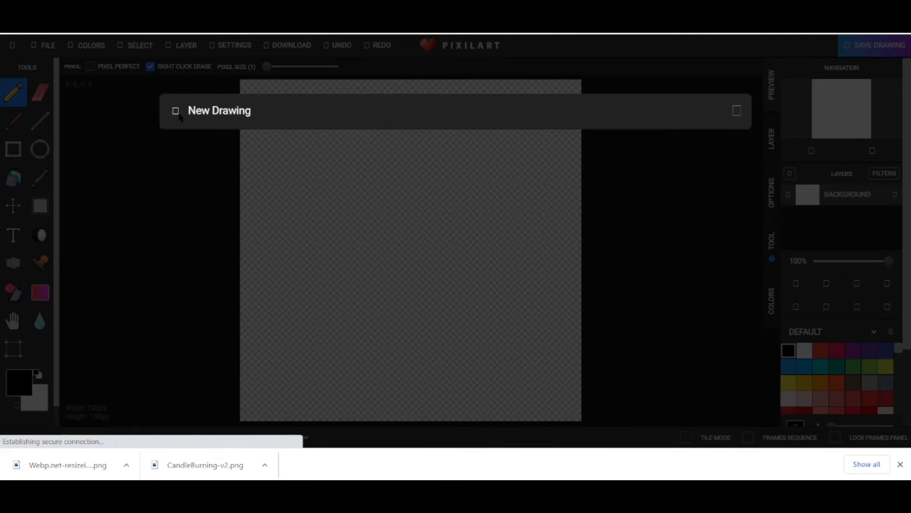
{"action": "left_click", "coordinate": [289, 213]}
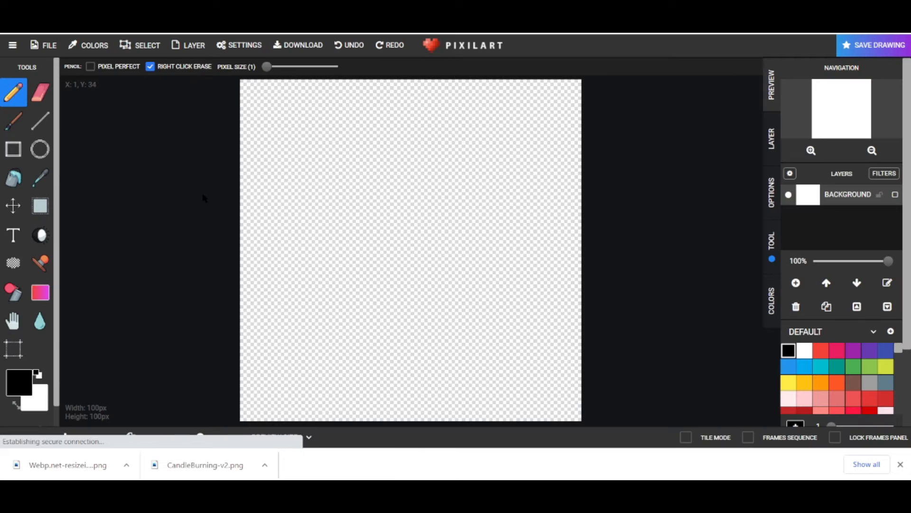
Scribble several freehand black strokes and dots across the canvas with the 1-pixel Pencil tool.
{"action": "left_click", "coordinate": [436, 248]}
{"action": "left_click", "coordinate": [454, 190]}
{"action": "left_click", "coordinate": [380, 180]}
{"action": "left_click", "coordinate": [310, 153]}
{"action": "left_click_drag", "start_coordinate": [275, 218], "coordinate": [283, 214]}
{"action": "left_click", "coordinate": [419, 134]}
{"action": "mouse_move", "coordinate": [439, 155]}
{"action": "left_mouse_down"}
{"action": "mouse_move", "coordinate": [439, 263]}
{"action": "mouse_move", "coordinate": [490, 204]}
{"action": "mouse_move", "coordinate": [469, 168]}
{"action": "mouse_move", "coordinate": [539, 270]}
{"action": "mouse_move", "coordinate": [516, 315]}
{"action": "left_mouse_up"}
{"action": "mouse_move", "coordinate": [328, 176]}
{"action": "left_mouse_down"}
{"action": "mouse_move", "coordinate": [291, 294]}
{"action": "mouse_move", "coordinate": [373, 150]}
{"action": "left_mouse_up"}
{"action": "mouse_move", "coordinate": [394, 222]}
{"action": "left_mouse_down"}
{"action": "mouse_move", "coordinate": [416, 189]}
{"action": "mouse_move", "coordinate": [451, 202]}
{"action": "mouse_move", "coordinate": [437, 245]}
{"action": "left_mouse_up"}
{"action": "left_click_drag", "start_coordinate": [312, 114], "coordinate": [427, 122]}
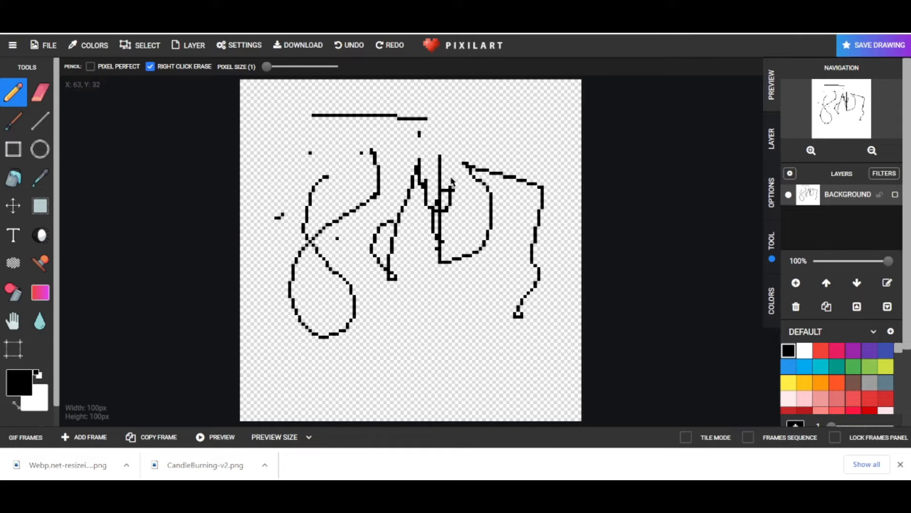
Open the resized candle photo "Webp.net-resizeimage (2)" in place of the scribbled drawing.
{"action": "left_click", "coordinate": [44, 48]}
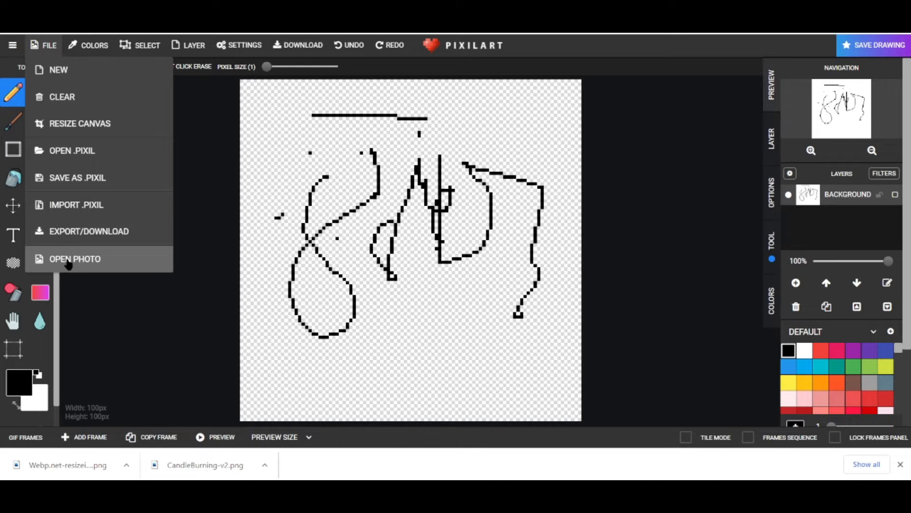
{"action": "left_click", "coordinate": [81, 261]}
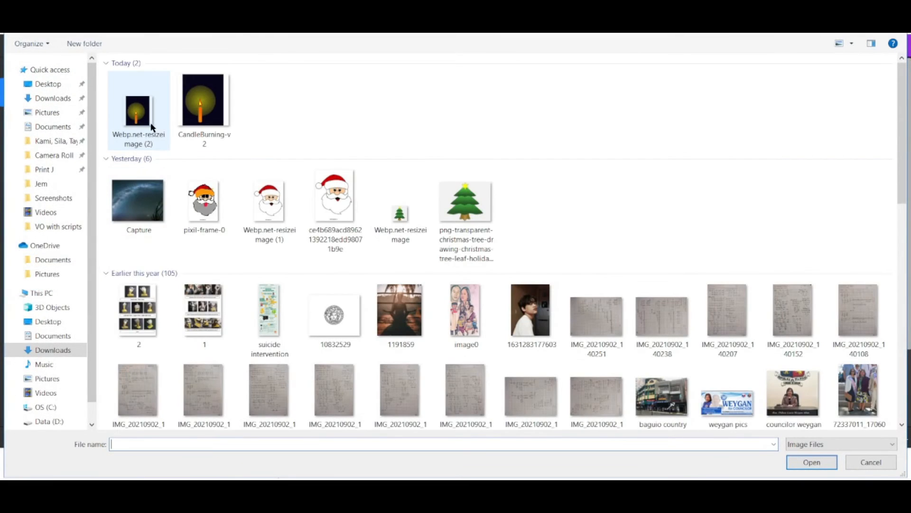
{"action": "double_click", "coordinate": [156, 114]}
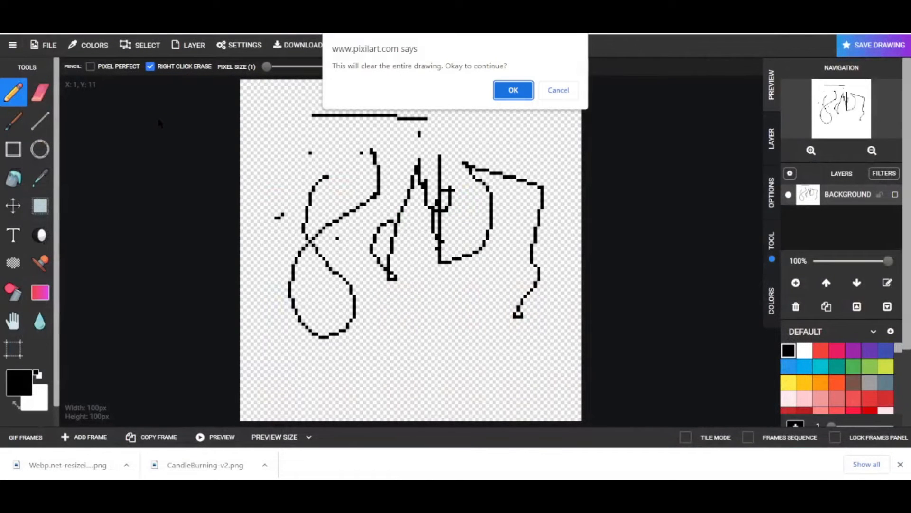
{"action": "left_click", "coordinate": [512, 90]}
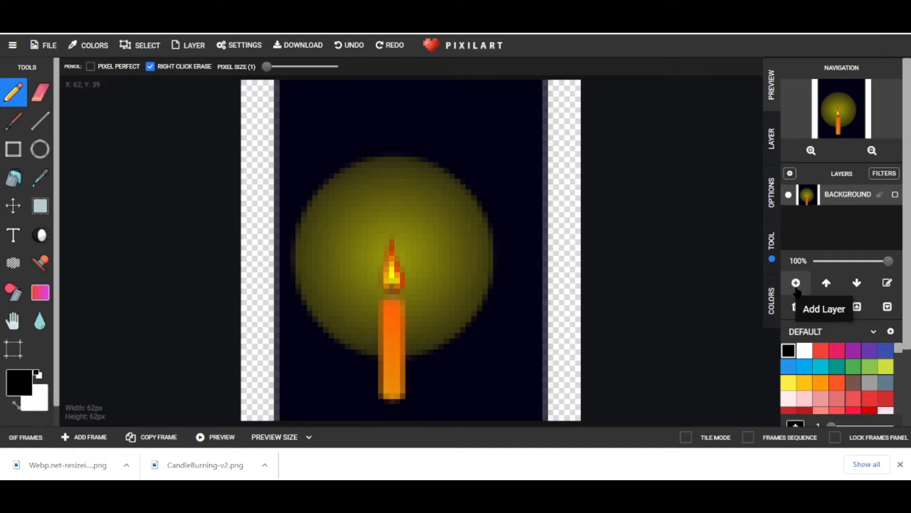
Add a layer above the candle, scribble trial purple strokes on it and toggle the layer's visibility.
{"action": "left_click", "coordinate": [796, 283]}
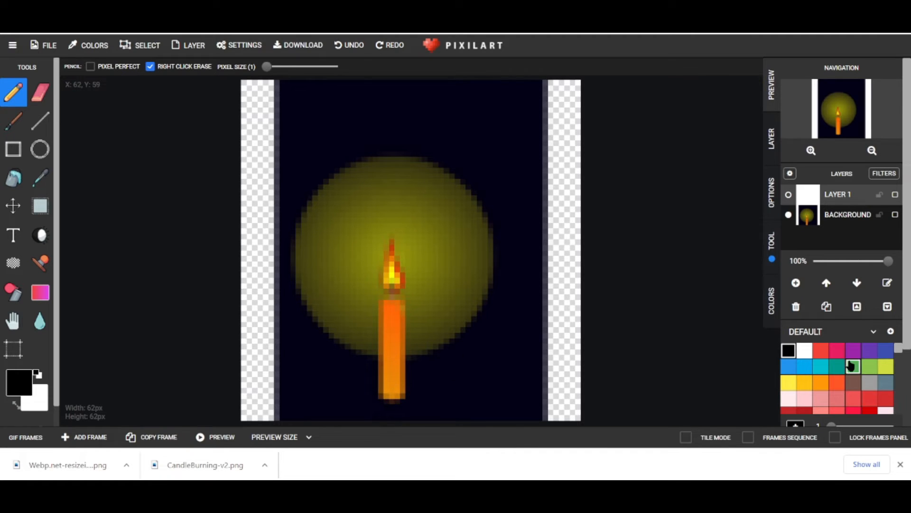
{"action": "left_click", "coordinate": [868, 352]}
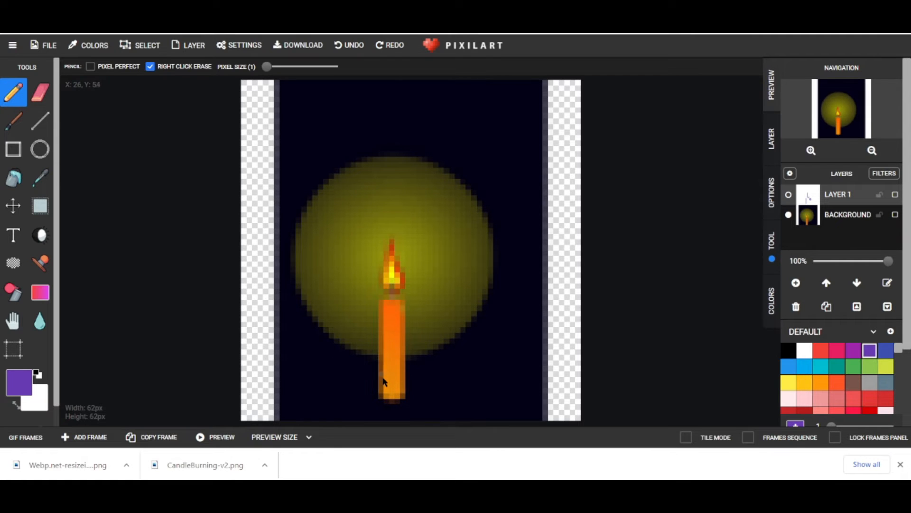
{"action": "left_click_drag", "start_coordinate": [887, 261], "coordinate": [889, 261]}
{"action": "left_click", "coordinate": [788, 195]}
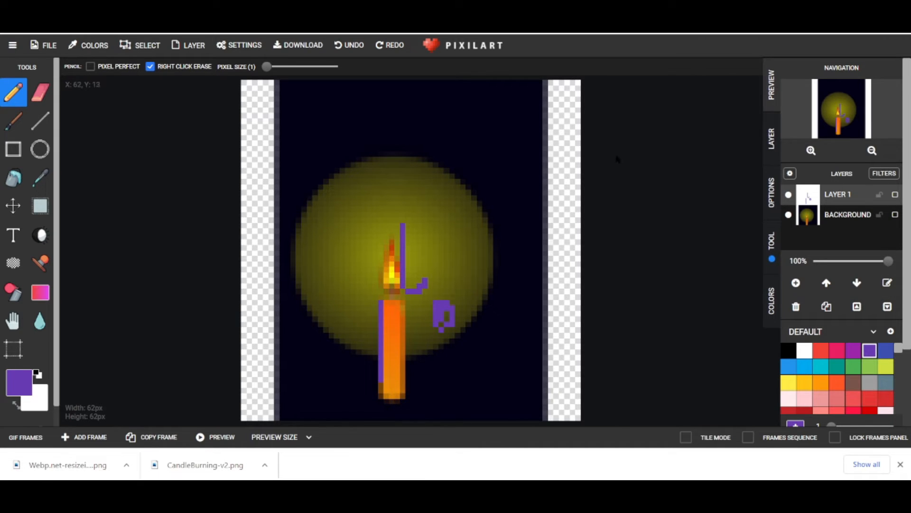
{"action": "left_click", "coordinate": [340, 47]}
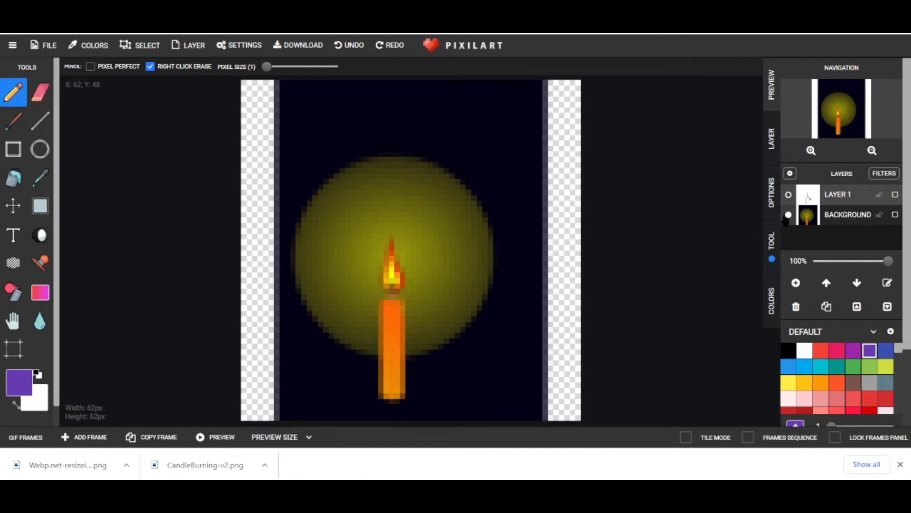
{"action": "left_click", "coordinate": [788, 194]}
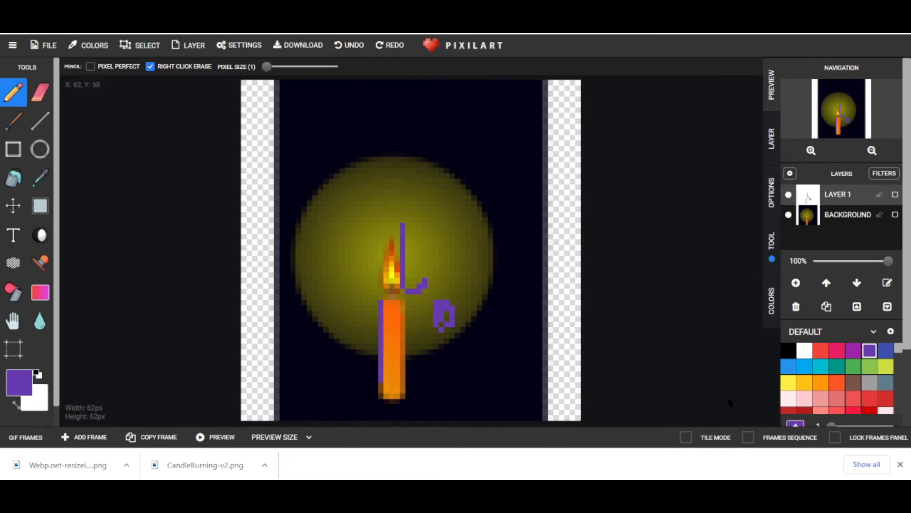
Delete the scribbled layer and add a fresh empty layer above the background.
{"action": "left_click", "coordinate": [797, 308]}
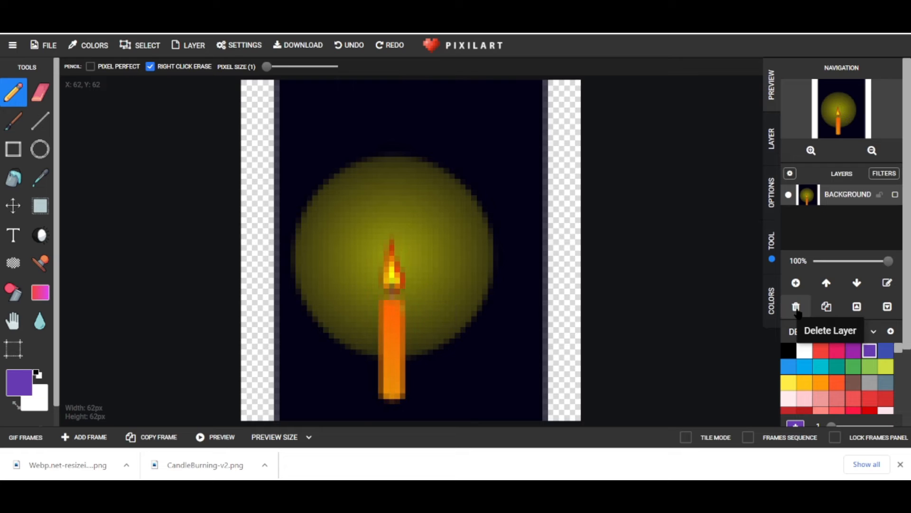
{"action": "left_click", "coordinate": [796, 283]}
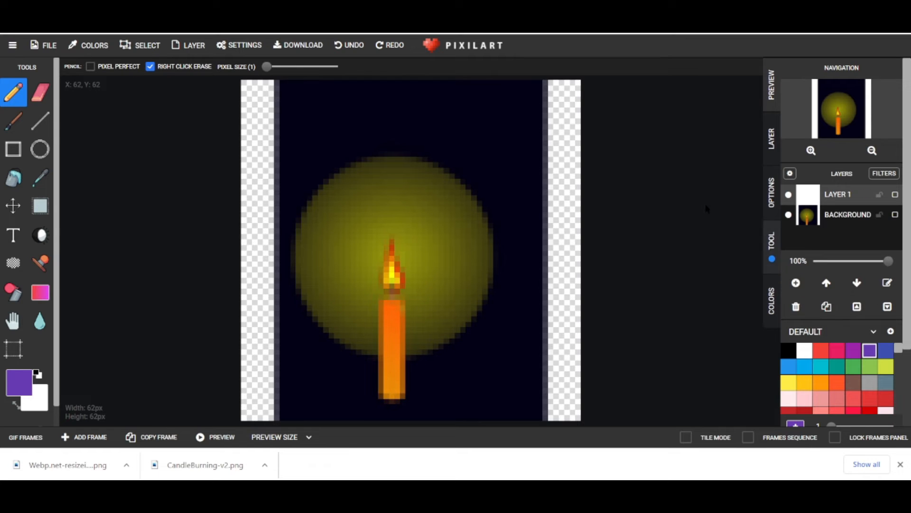
Try outlining the candle body with freehand purple Pencil strokes and undo them.
{"action": "left_click_drag", "start_coordinate": [382, 316], "coordinate": [385, 390]}
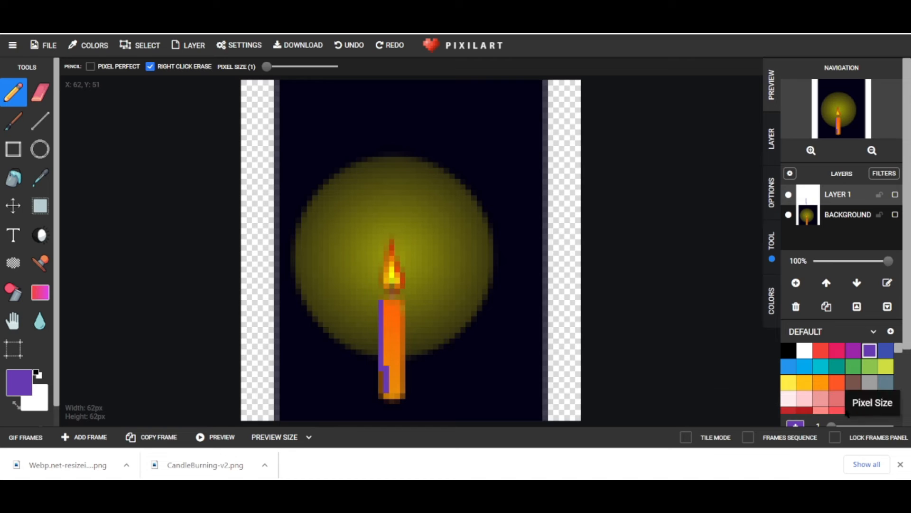
{"action": "left_click", "coordinate": [348, 45]}
{"action": "left_click_drag", "start_coordinate": [381, 306], "coordinate": [380, 363]}
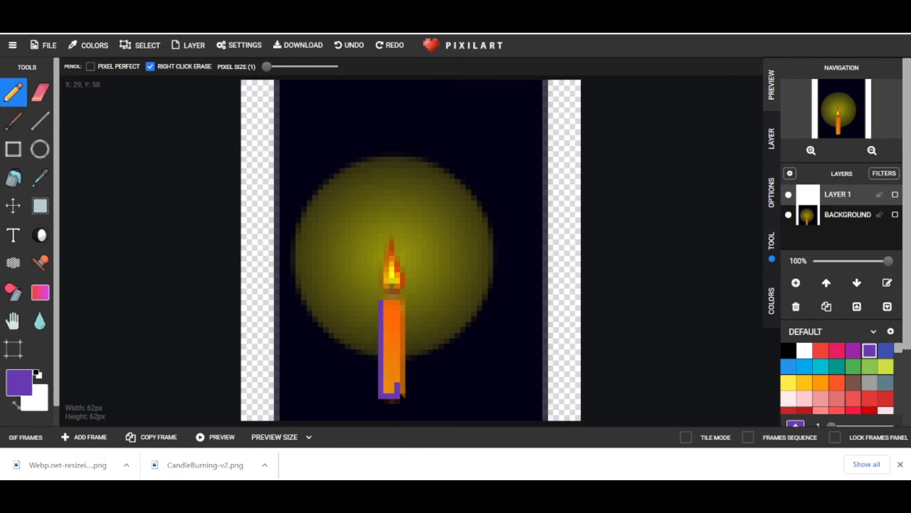
{"action": "left_click_drag", "start_coordinate": [402, 386], "coordinate": [402, 302]}
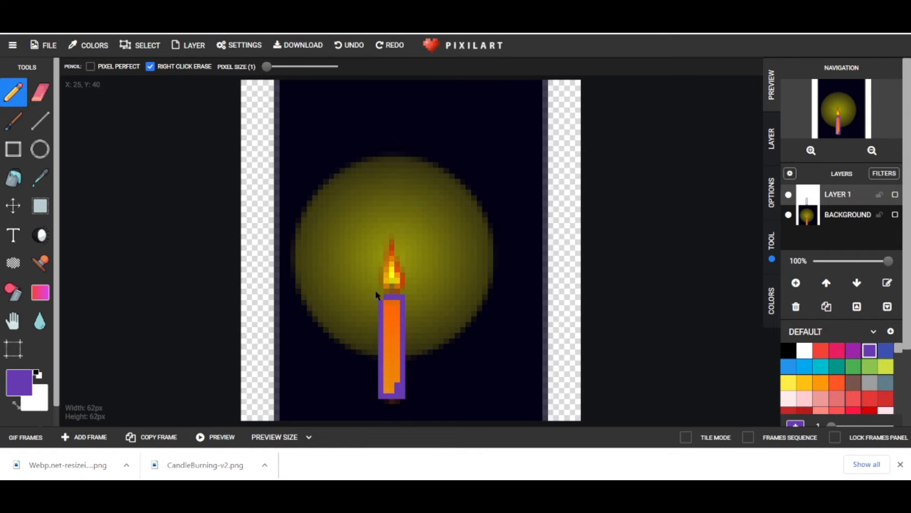
{"action": "left_click", "coordinate": [349, 45]}
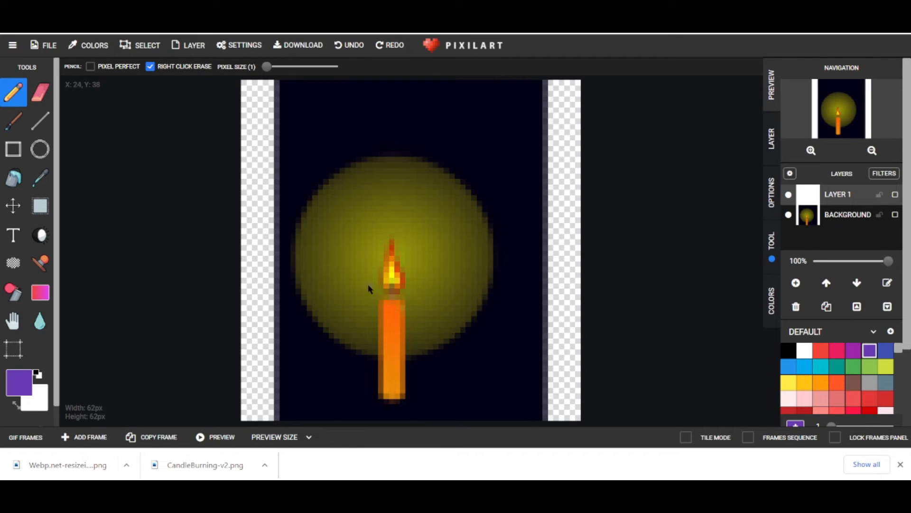
Trace the candle body's edges on Layer 1 with a closed purple outline one pixel thick.
{"action": "left_click_drag", "start_coordinate": [380, 306], "coordinate": [382, 362]}
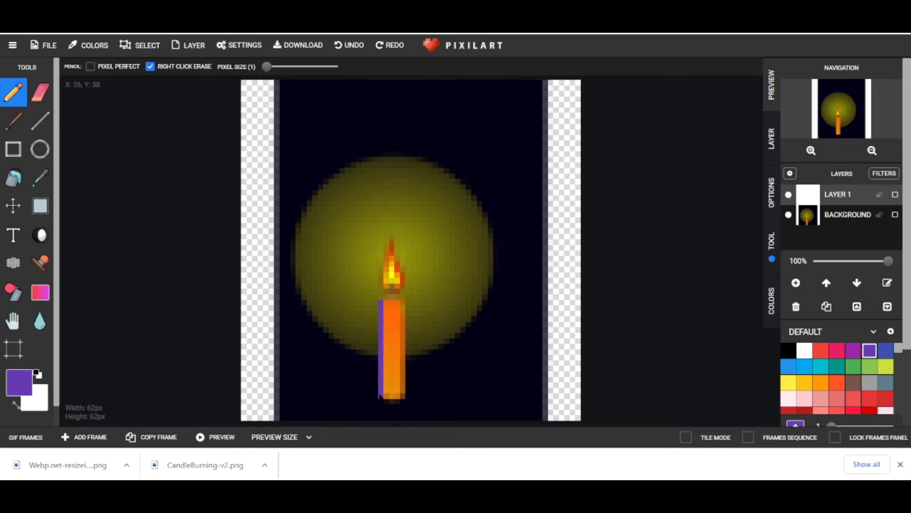
{"action": "mouse_move", "coordinate": [403, 397]}
{"action": "left_mouse_down"}
{"action": "mouse_move", "coordinate": [403, 303]}
{"action": "mouse_move", "coordinate": [377, 305]}
{"action": "left_mouse_up"}
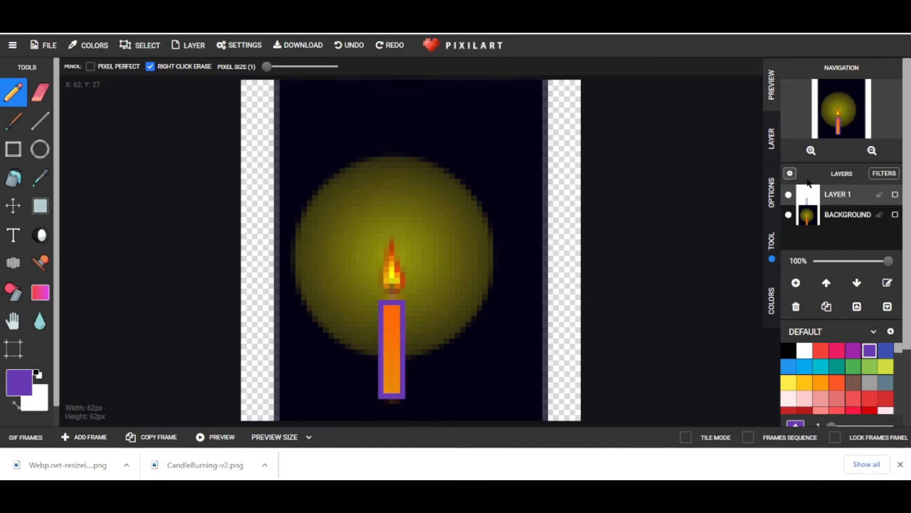
Fill the candle body inside the purple outline with the lighter magenta-purple using the Pencil.
{"action": "left_click", "coordinate": [816, 155]}
{"action": "scroll", "coordinate": [534, 207], "scroll_direction": "down", "scroll_amount": 1}
{"action": "scroll", "coordinate": [479, 222], "scroll_direction": "up", "scroll_amount": 4}
{"action": "scroll", "coordinate": [479, 228], "scroll_direction": "down", "scroll_amount": 4}
{"action": "scroll", "coordinate": [478, 227], "scroll_direction": "up", "scroll_amount": 1}
{"action": "left_click_drag", "start_coordinate": [760, 218], "coordinate": [760, 328]}
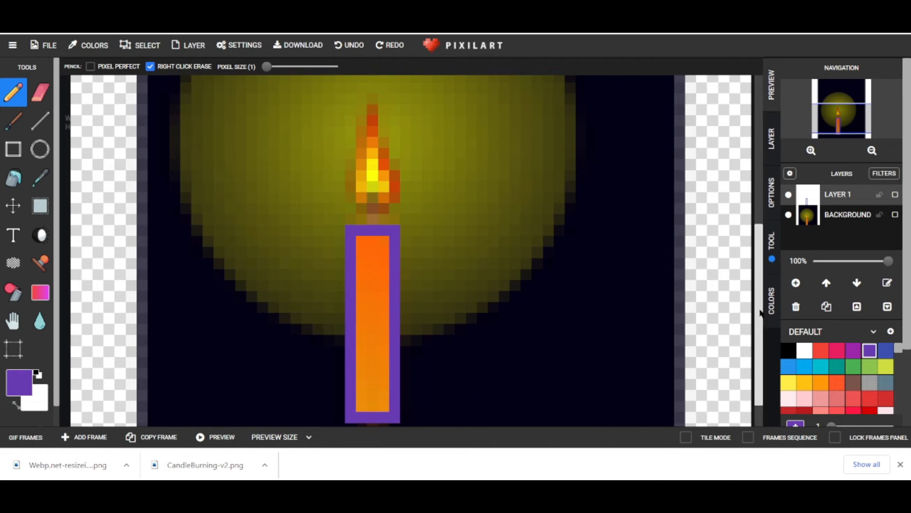
{"action": "left_click", "coordinate": [853, 353]}
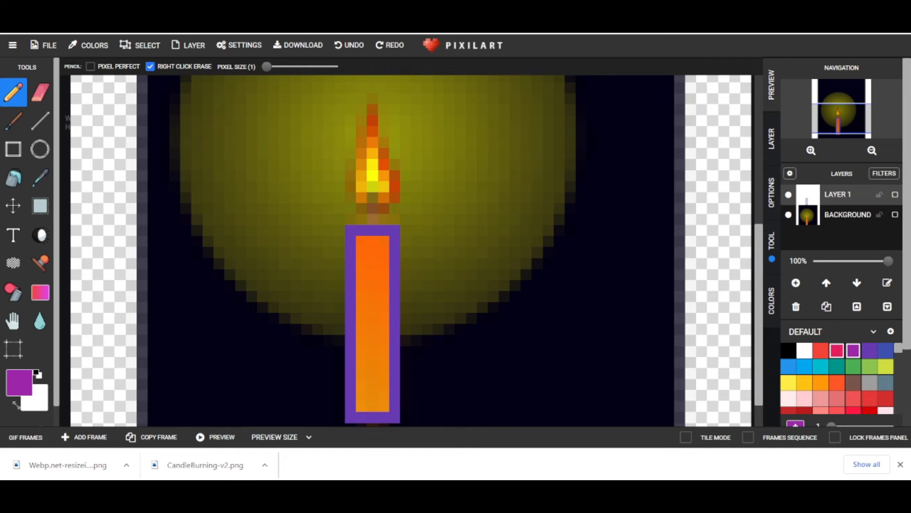
{"action": "mouse_move", "coordinate": [362, 240]}
{"action": "left_mouse_down"}
{"action": "mouse_move", "coordinate": [365, 402]}
{"action": "mouse_move", "coordinate": [363, 347]}
{"action": "mouse_move", "coordinate": [382, 242]}
{"action": "mouse_move", "coordinate": [383, 408]}
{"action": "left_mouse_up"}
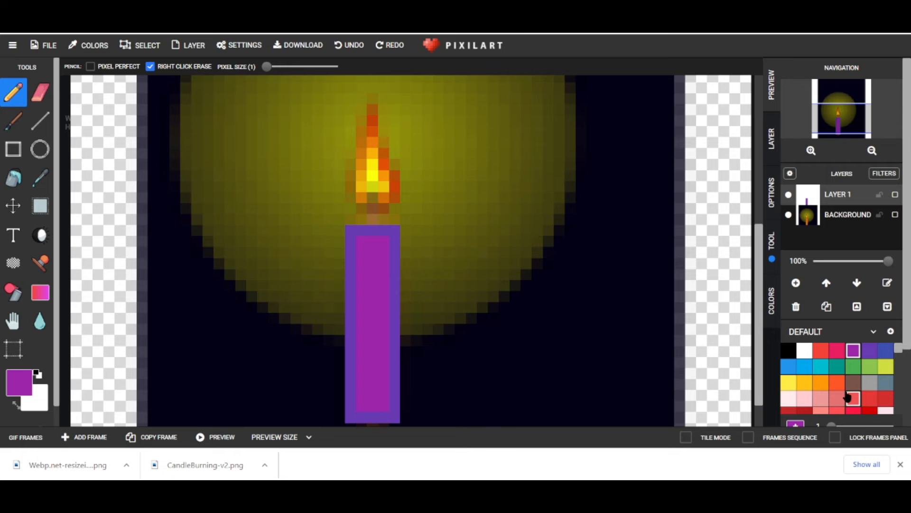
Draw dark red pixels along the flame's sides, base and upper edges with the Pencil.
{"action": "scroll", "coordinate": [836, 392], "scroll_direction": "down", "scroll_amount": 2}
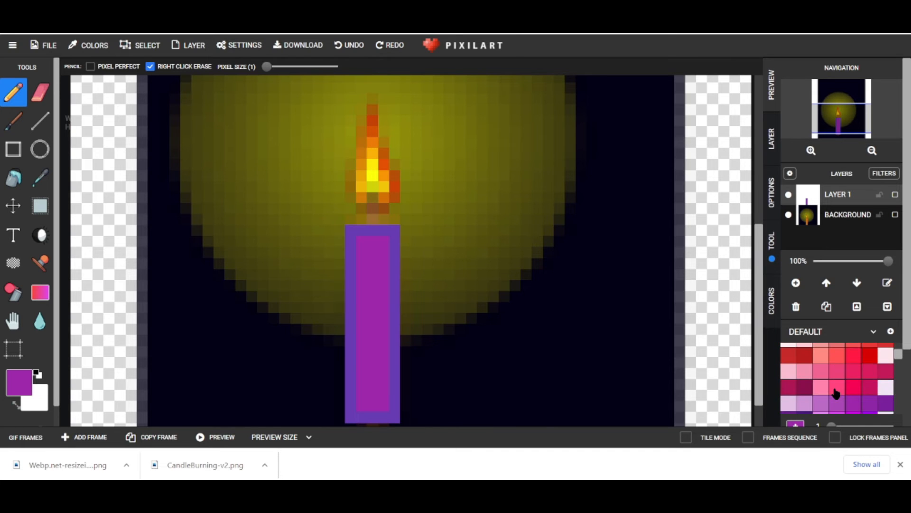
{"action": "scroll", "coordinate": [836, 393], "scroll_direction": "up", "scroll_amount": 2}
{"action": "scroll", "coordinate": [828, 399], "scroll_direction": "down", "scroll_amount": 2}
{"action": "scroll", "coordinate": [828, 401], "scroll_direction": "up", "scroll_amount": 1}
{"action": "scroll", "coordinate": [871, 402], "scroll_direction": "down", "scroll_amount": 1}
{"action": "left_click", "coordinate": [870, 355]}
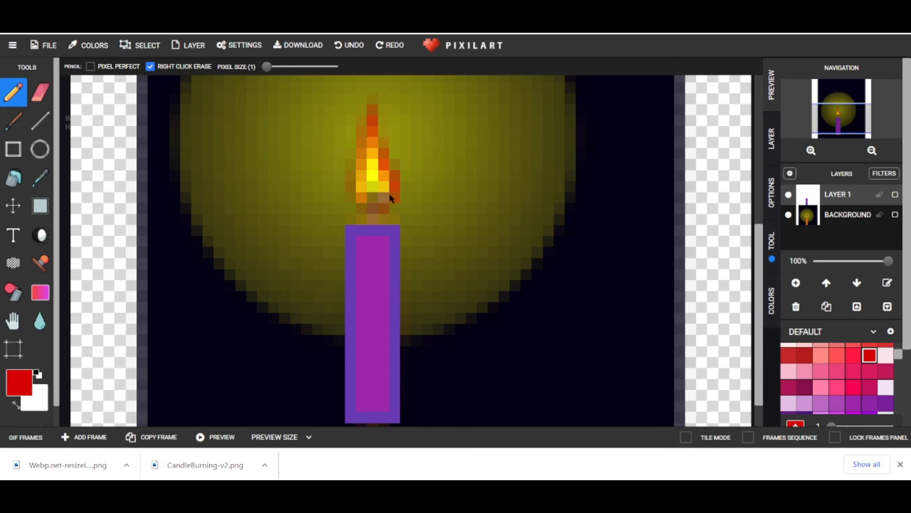
{"action": "left_click_drag", "start_coordinate": [397, 190], "coordinate": [386, 158]}
{"action": "left_click", "coordinate": [385, 152]}
{"action": "left_click", "coordinate": [373, 121]}
{"action": "left_click", "coordinate": [383, 209]}
{"action": "left_click", "coordinate": [373, 209]}
{"action": "left_click", "coordinate": [361, 211]}
{"action": "left_click", "coordinate": [351, 187]}
{"action": "left_click", "coordinate": [350, 175]}
{"action": "left_click", "coordinate": [362, 140]}
{"action": "left_click", "coordinate": [361, 129]}
{"action": "left_click", "coordinate": [382, 142]}
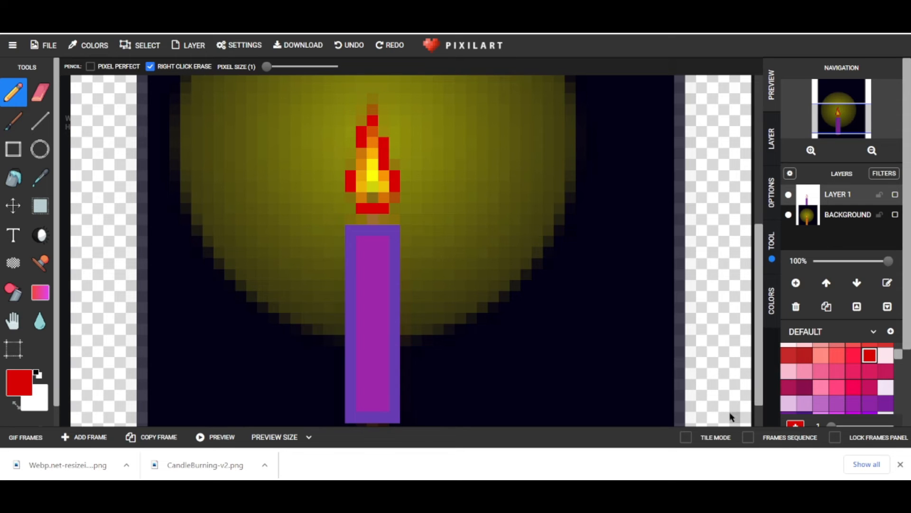
Paint the flame's inner area orange, just inside the dark red edge pixels.
{"action": "scroll", "coordinate": [827, 380], "scroll_direction": "up", "scroll_amount": 3}
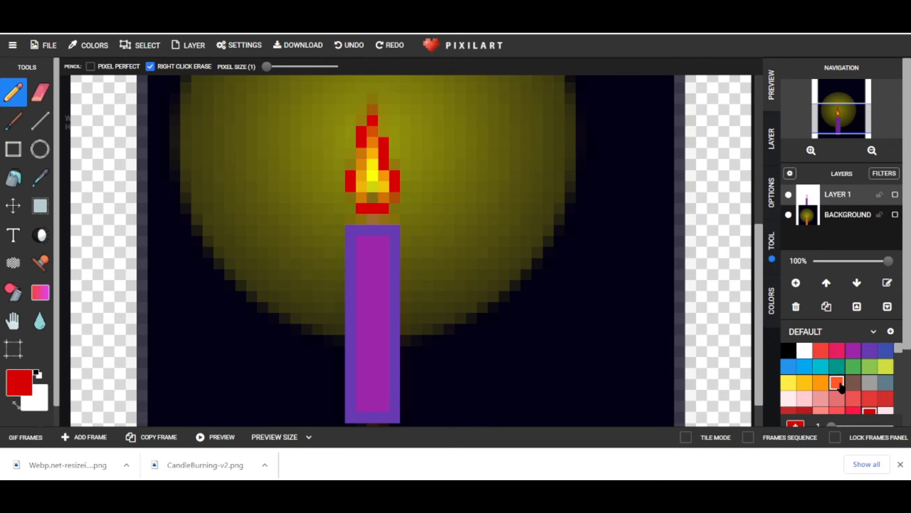
{"action": "left_click", "coordinate": [836, 382]}
{"action": "left_click", "coordinate": [362, 176]}
{"action": "left_click", "coordinate": [359, 196]}
{"action": "left_click", "coordinate": [362, 187]}
{"action": "left_click", "coordinate": [359, 165]}
{"action": "left_click", "coordinate": [352, 164]}
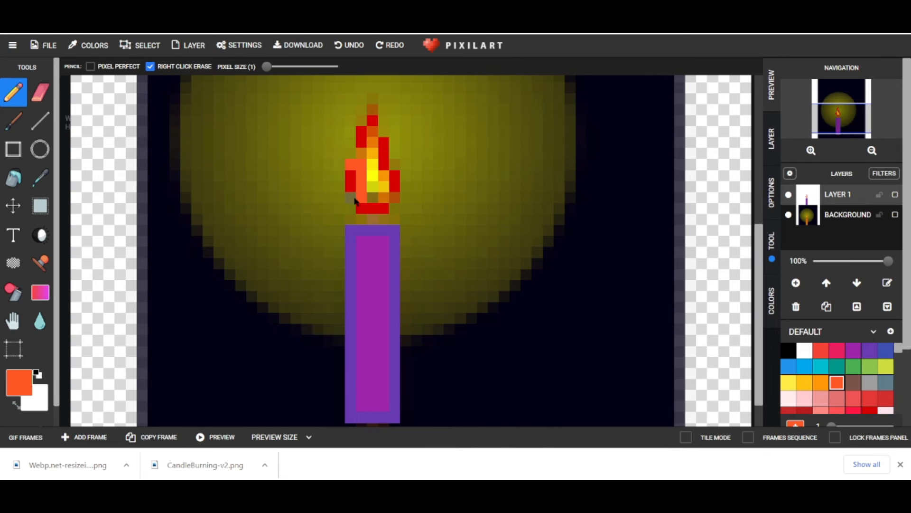
{"action": "left_click", "coordinate": [362, 154]}
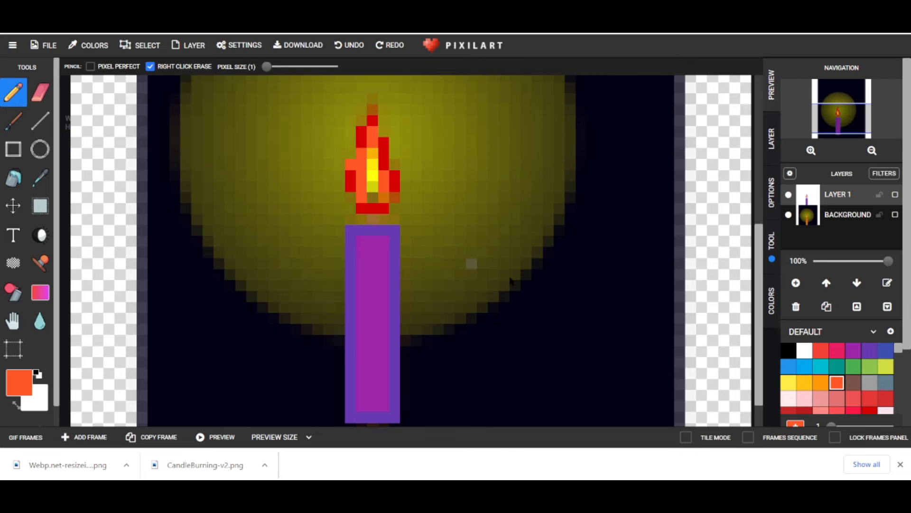
Paint yellow pixels down the centre column of the flame.
{"action": "left_click", "coordinate": [788, 382]}
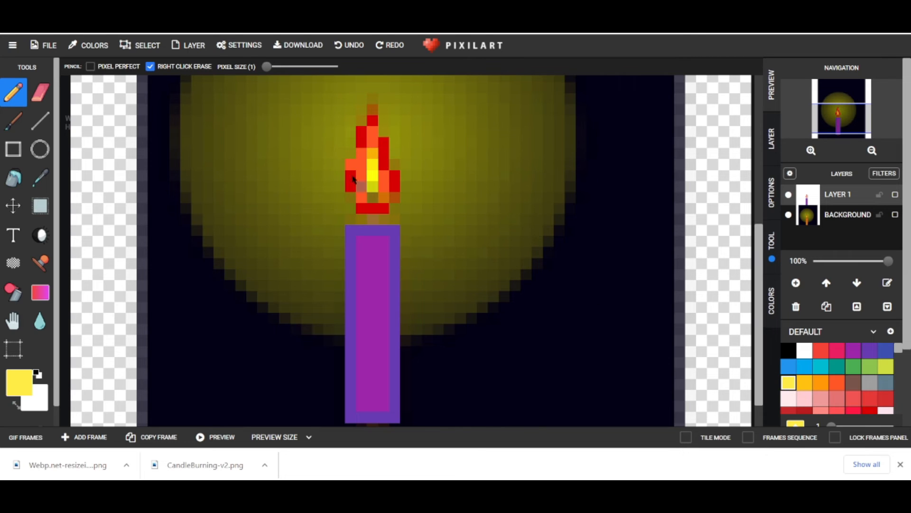
{"action": "left_click", "coordinate": [372, 153]}
{"action": "left_click", "coordinate": [376, 191]}
{"action": "left_click", "coordinate": [373, 197]}
Add bright pinkish-red pixels at the outer corners of the flame's lower part.
{"action": "left_click", "coordinate": [870, 411]}
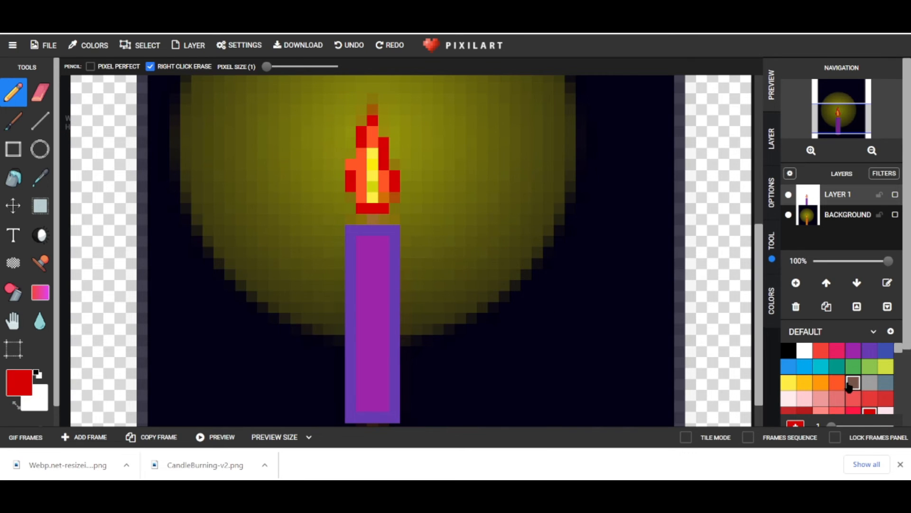
{"action": "scroll", "coordinate": [849, 387], "scroll_direction": "down", "scroll_amount": 2}
{"action": "left_click", "coordinate": [853, 355]}
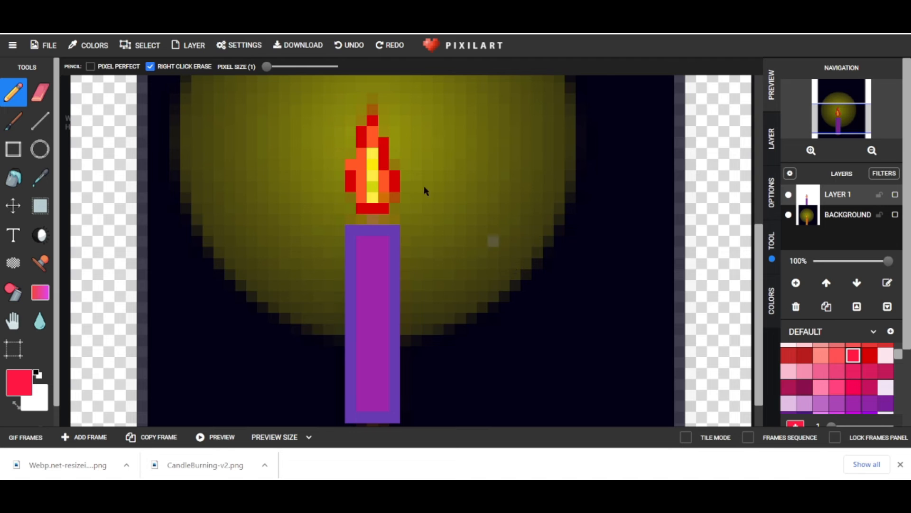
{"action": "left_click", "coordinate": [394, 195]}
{"action": "left_click", "coordinate": [395, 163]}
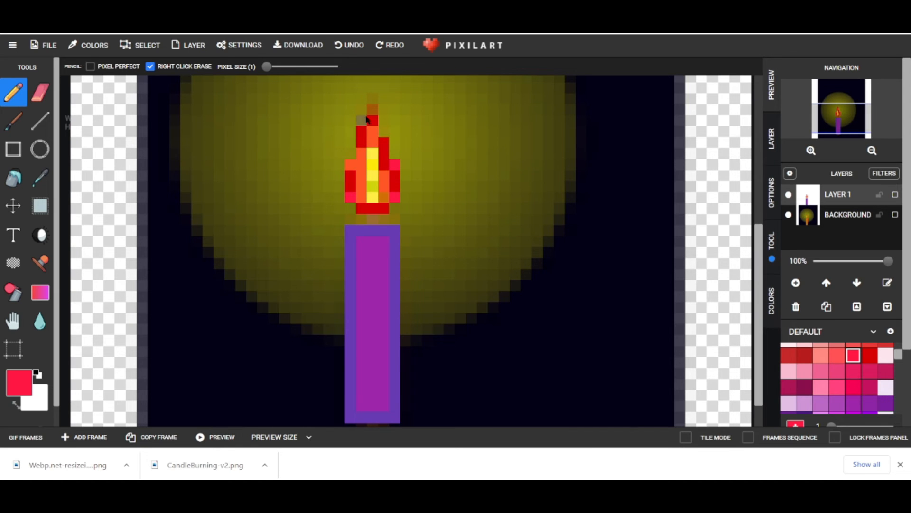
{"action": "scroll", "coordinate": [505, 344], "scroll_direction": "up", "scroll_amount": 1}
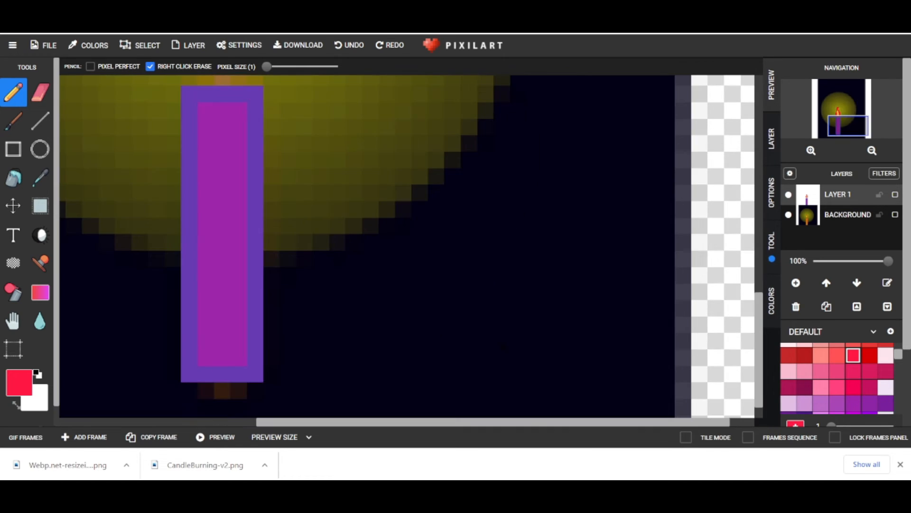
{"action": "scroll", "coordinate": [502, 346], "scroll_direction": "down", "scroll_amount": 2}
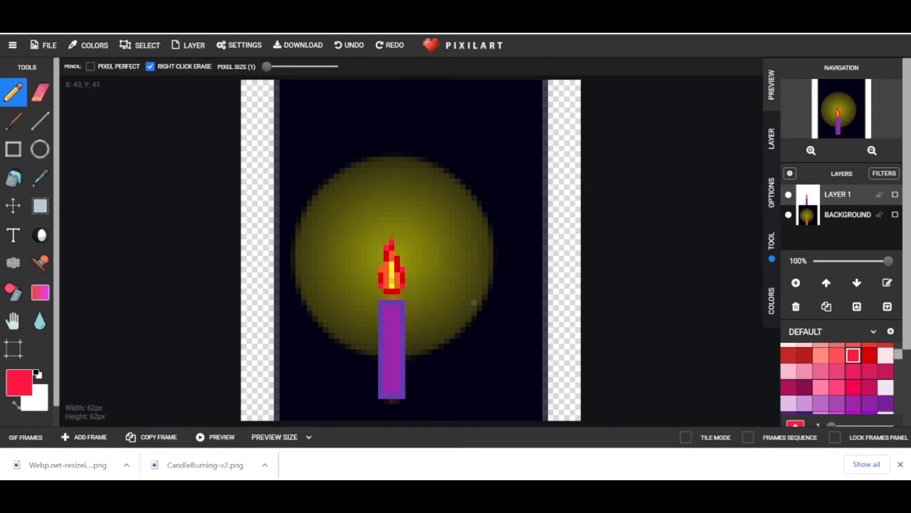
{"action": "scroll", "coordinate": [444, 338], "scroll_direction": "up", "scroll_amount": 1}
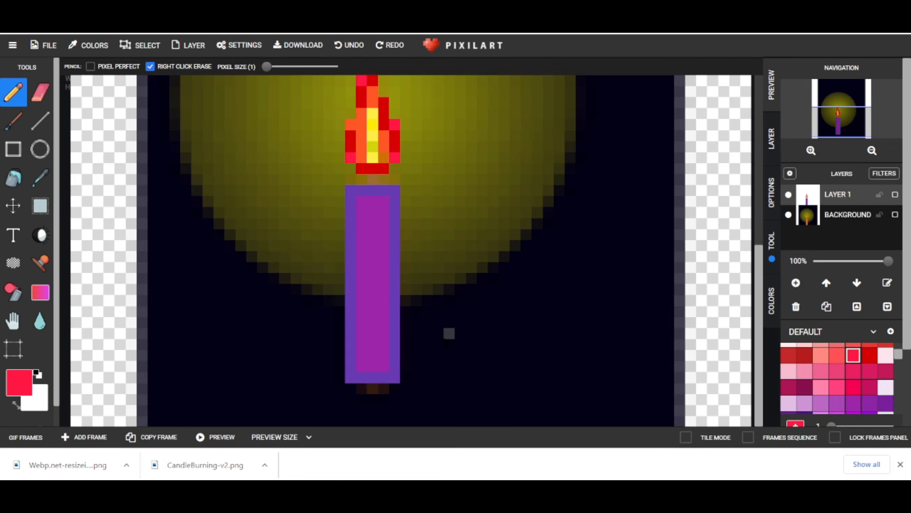
{"action": "left_click_drag", "start_coordinate": [757, 341], "coordinate": [758, 290]}
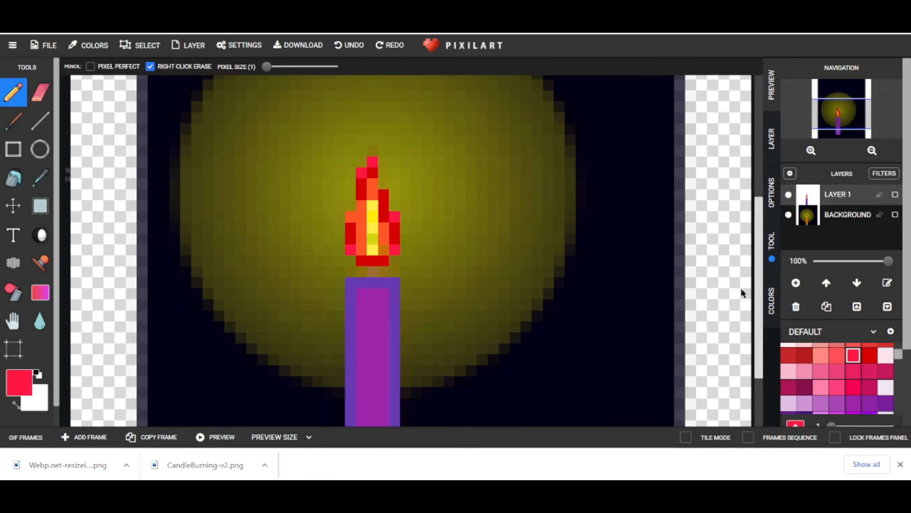
Darken the bottom part of the purple candle body with the Lighten/Darken tool at strength 0.3.
{"action": "left_click", "coordinate": [41, 241]}
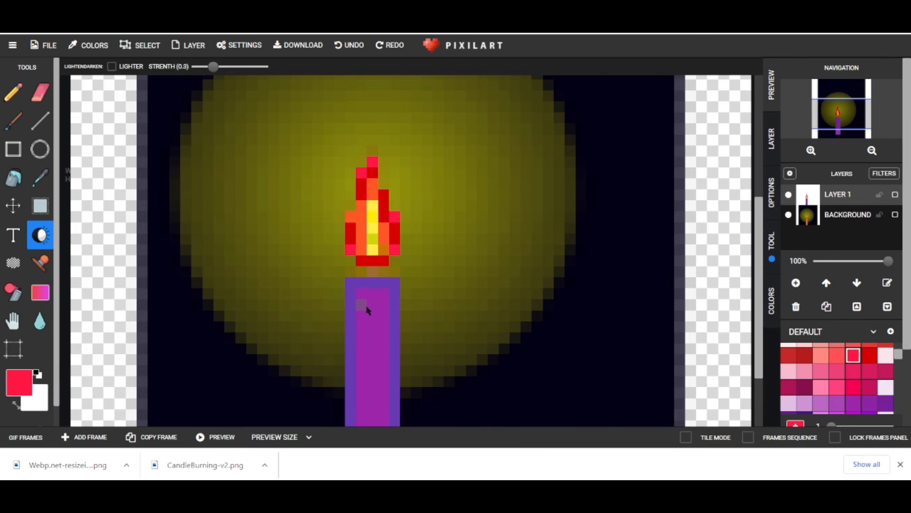
{"action": "scroll", "coordinate": [364, 288], "scroll_direction": "down", "scroll_amount": 2}
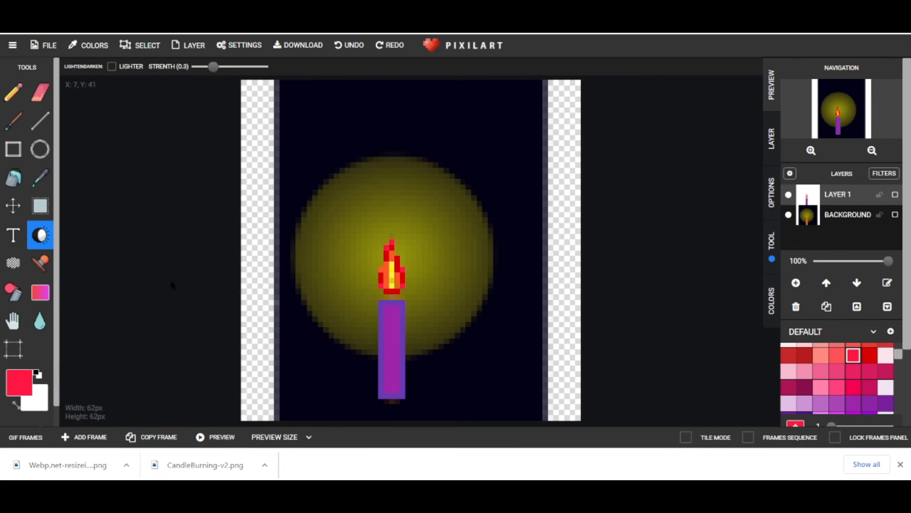
{"action": "mouse_move", "coordinate": [385, 301]}
{"action": "left_mouse_down"}
{"action": "mouse_move", "coordinate": [392, 338]}
{"action": "mouse_move", "coordinate": [393, 318]}
{"action": "left_mouse_up"}
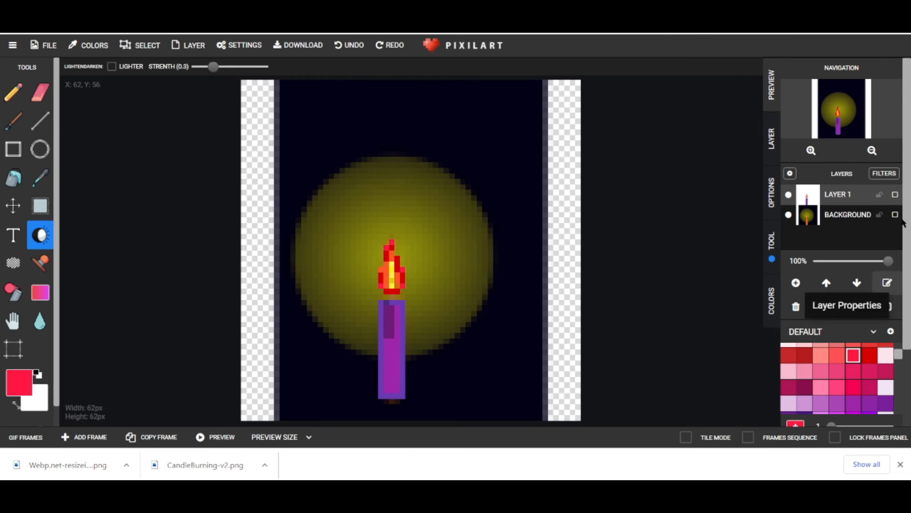
{"action": "left_click", "coordinate": [353, 38]}
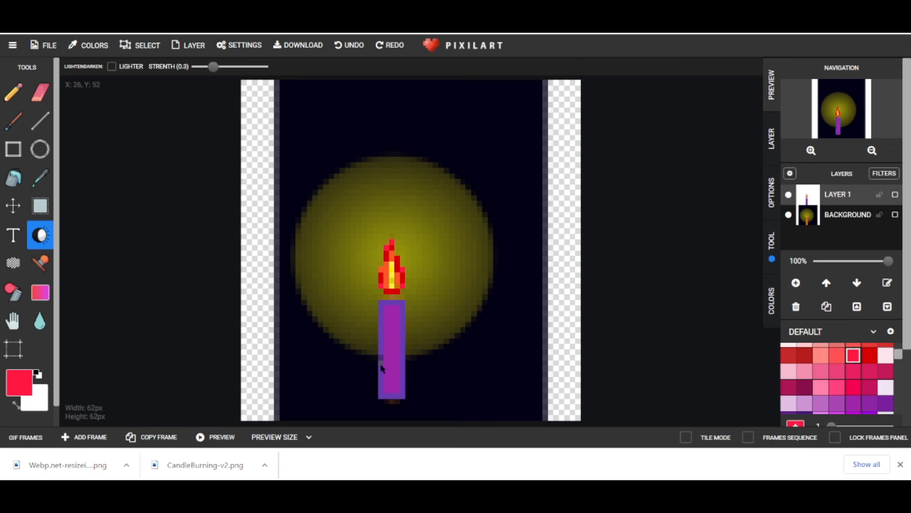
{"action": "left_click_drag", "start_coordinate": [382, 369], "coordinate": [396, 370]}
{"action": "mouse_move", "coordinate": [391, 383]}
{"action": "left_mouse_down"}
{"action": "mouse_move", "coordinate": [381, 377]}
{"action": "mouse_move", "coordinate": [399, 379]}
{"action": "mouse_move", "coordinate": [383, 383]}
{"action": "mouse_move", "coordinate": [397, 393]}
{"action": "mouse_move", "coordinate": [382, 389]}
{"action": "left_mouse_up"}
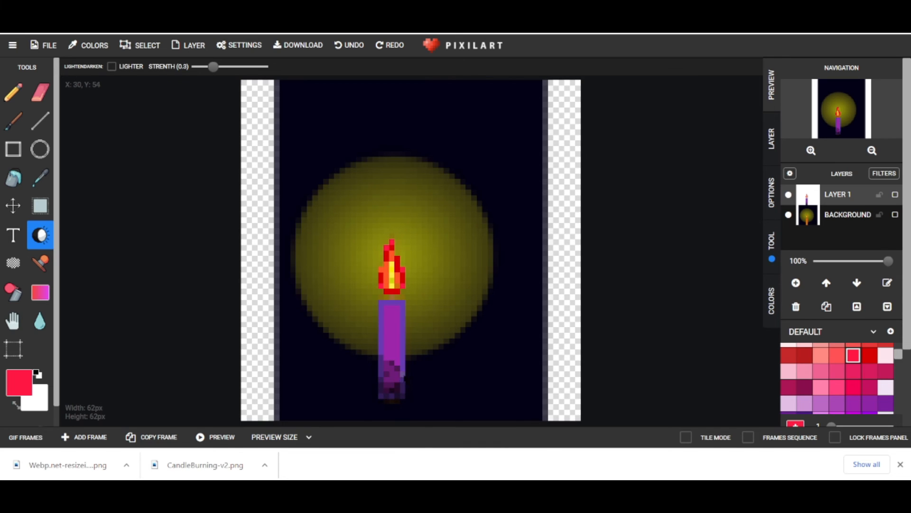
Extend the shading with scattered darker pixels up to the middle of the candle body, and darken the row at the flame's base.
{"action": "left_click", "coordinate": [397, 347]}
{"action": "left_click", "coordinate": [381, 341]}
{"action": "left_click_drag", "start_coordinate": [387, 351], "coordinate": [387, 346]}
{"action": "left_click", "coordinate": [397, 352]}
{"action": "left_click", "coordinate": [391, 352]}
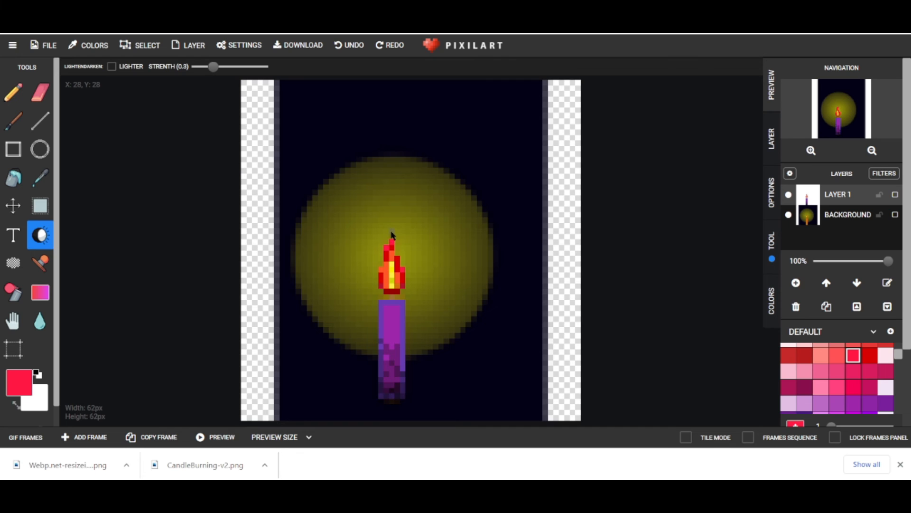
Check the traced candle by hiding the background layer and Layer 1, and make both layers visible again.
{"action": "scroll", "coordinate": [828, 227], "scroll_direction": "down", "scroll_amount": 2}
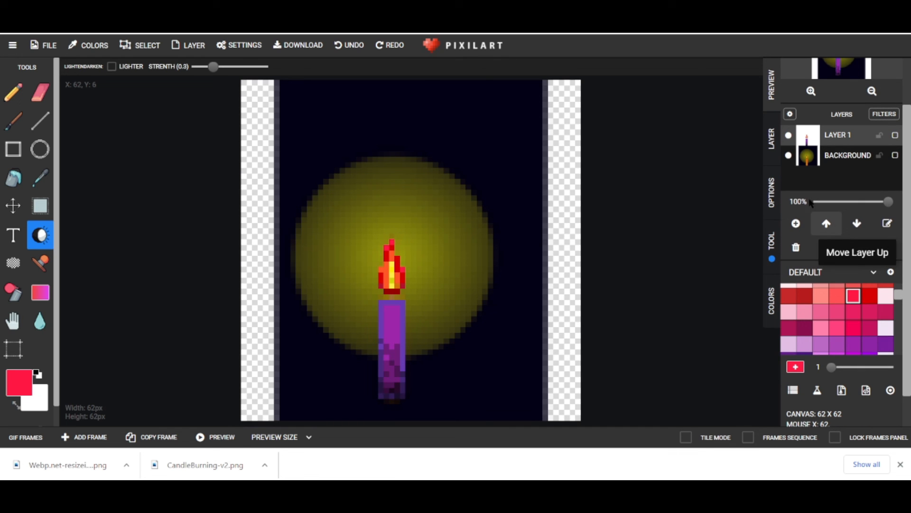
{"action": "left_click", "coordinate": [789, 155]}
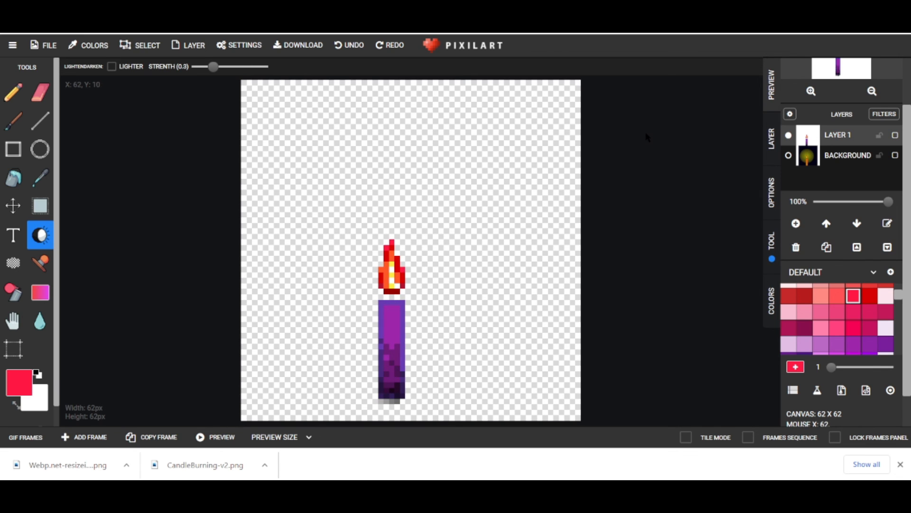
{"action": "left_click", "coordinate": [788, 136]}
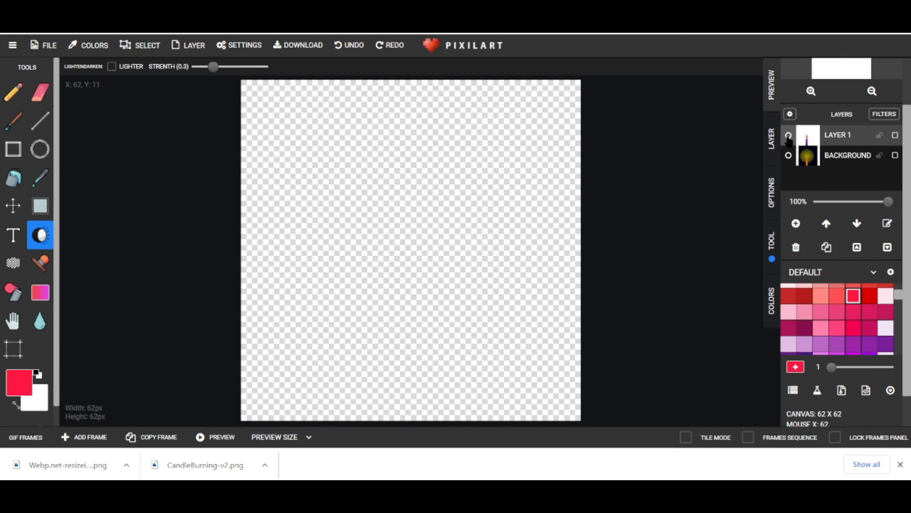
{"action": "left_click", "coordinate": [788, 136]}
{"action": "left_click", "coordinate": [788, 155]}
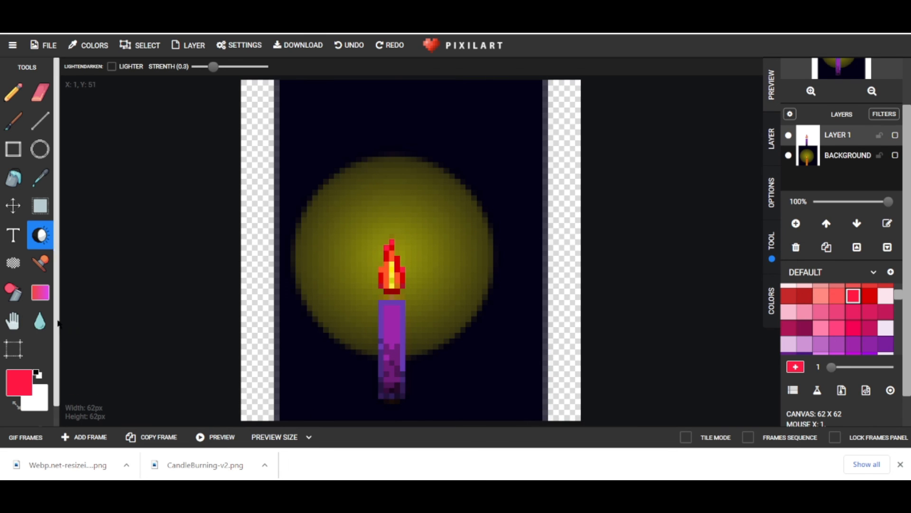
Paint a yellow glow along the left side of the flame on Layer 1 with the Pencil.
{"action": "scroll", "coordinate": [830, 327], "scroll_direction": "up", "scroll_amount": 3}
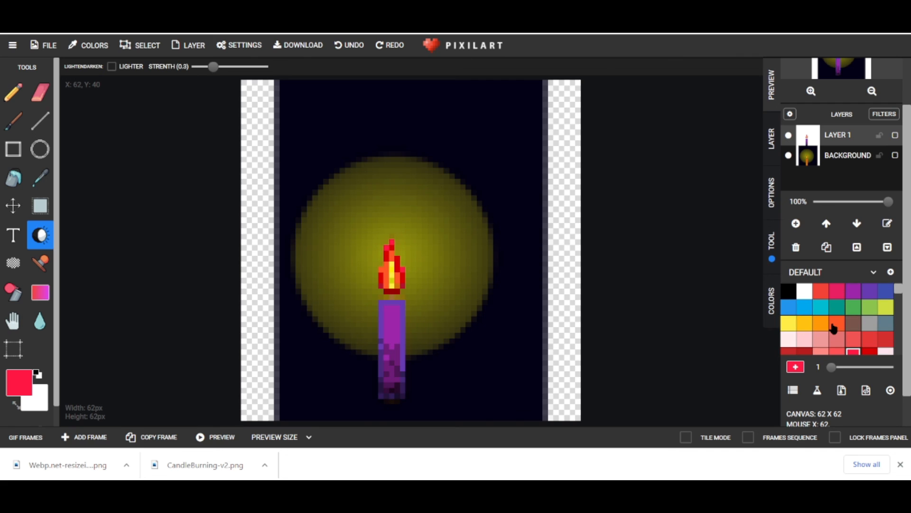
{"action": "left_click", "coordinate": [788, 326]}
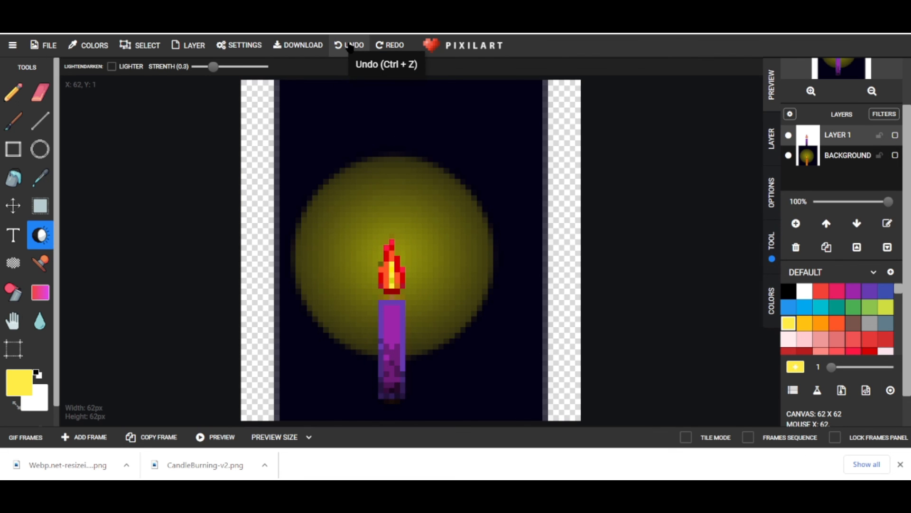
{"action": "left_click", "coordinate": [13, 93]}
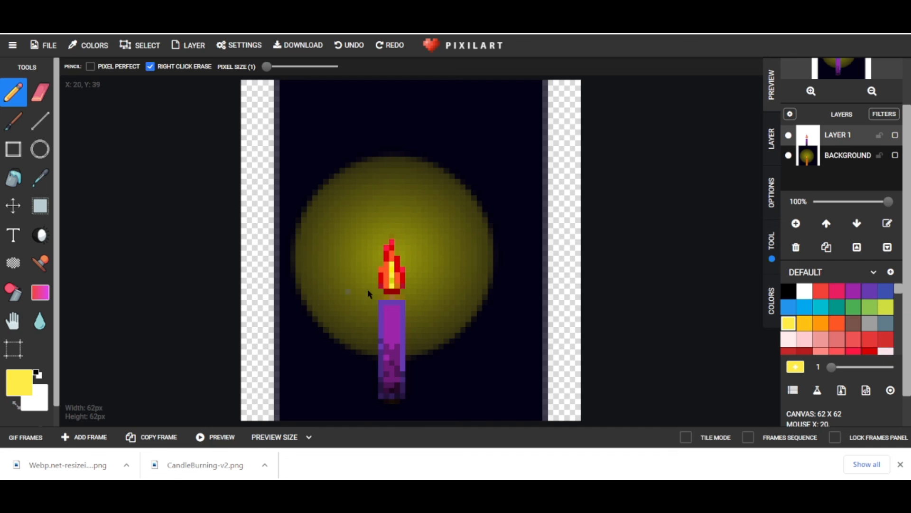
{"action": "mouse_move", "coordinate": [355, 309]}
{"action": "left_mouse_down"}
{"action": "mouse_move", "coordinate": [357, 258]}
{"action": "mouse_move", "coordinate": [355, 289]}
{"action": "mouse_move", "coordinate": [380, 248]}
{"action": "mouse_move", "coordinate": [381, 263]}
{"action": "mouse_move", "coordinate": [380, 247]}
{"action": "mouse_move", "coordinate": [393, 238]}
{"action": "mouse_move", "coordinate": [400, 252]}
{"action": "left_mouse_up"}
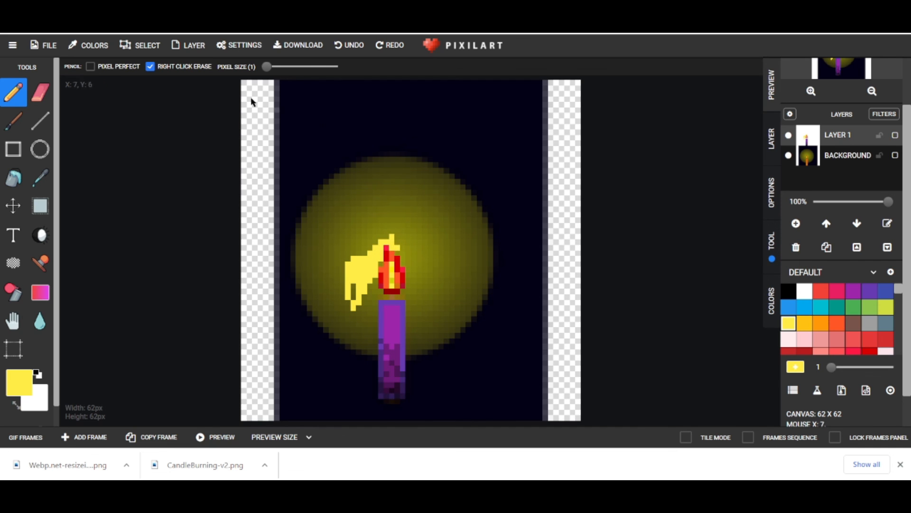
{"action": "left_click", "coordinate": [347, 45]}
Fill out the yellow glow around the flame's left side, top and right side, and hide the background layer.
{"action": "mouse_move", "coordinate": [352, 255]}
{"action": "left_mouse_down"}
{"action": "mouse_move", "coordinate": [373, 287]}
{"action": "mouse_move", "coordinate": [381, 246]}
{"action": "mouse_move", "coordinate": [394, 240]}
{"action": "mouse_move", "coordinate": [410, 288]}
{"action": "mouse_move", "coordinate": [382, 267]}
{"action": "mouse_move", "coordinate": [423, 258]}
{"action": "mouse_move", "coordinate": [409, 262]}
{"action": "mouse_move", "coordinate": [413, 238]}
{"action": "mouse_move", "coordinate": [409, 250]}
{"action": "mouse_move", "coordinate": [387, 232]}
{"action": "mouse_move", "coordinate": [376, 258]}
{"action": "left_mouse_up"}
{"action": "mouse_move", "coordinate": [422, 240]}
{"action": "left_mouse_down"}
{"action": "mouse_move", "coordinate": [426, 298]}
{"action": "mouse_move", "coordinate": [416, 265]}
{"action": "left_mouse_up"}
{"action": "left_click", "coordinate": [420, 242]}
{"action": "left_click", "coordinate": [376, 251]}
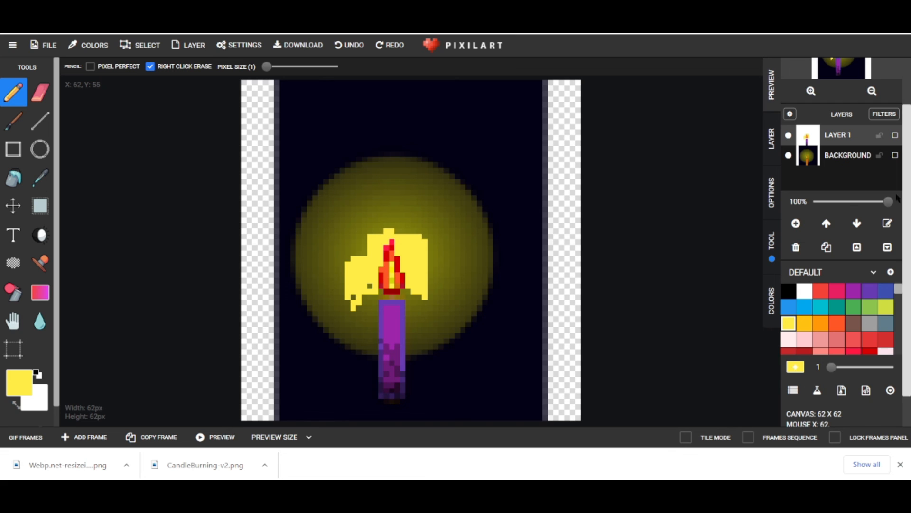
{"action": "left_click", "coordinate": [788, 155]}
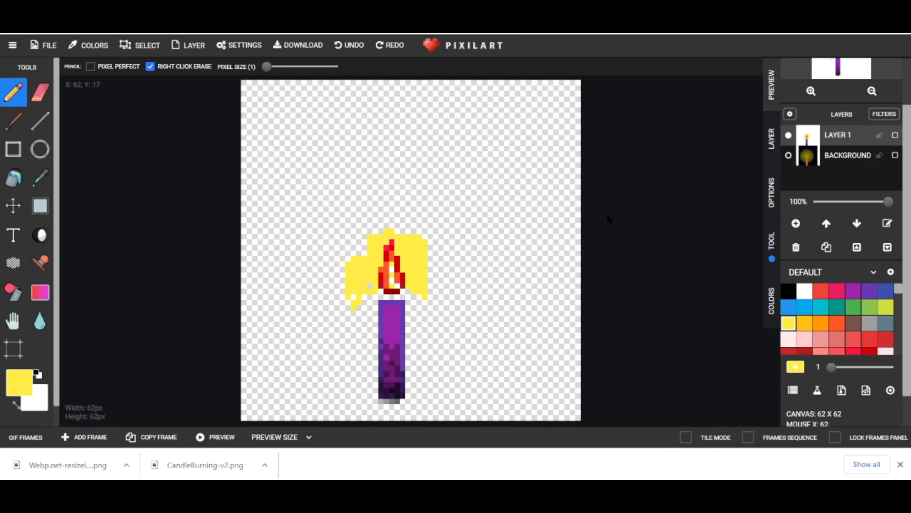